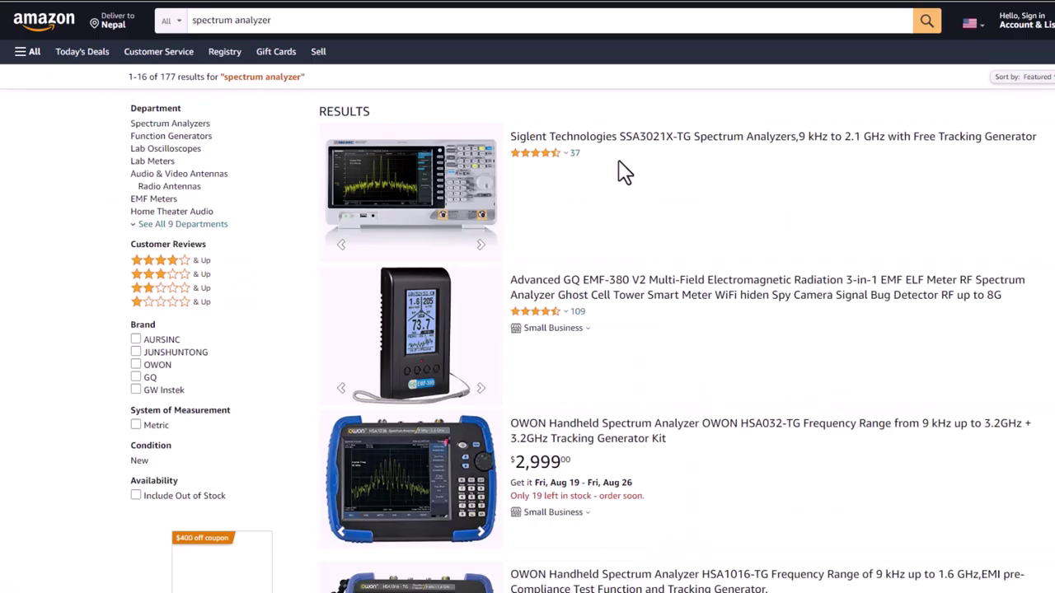
# Scroll the TECHDesign product page and highlight its title and the words '2.4GHz Spectrum Analyzer'.
pyautogui.scroll(-4, 624, 171)
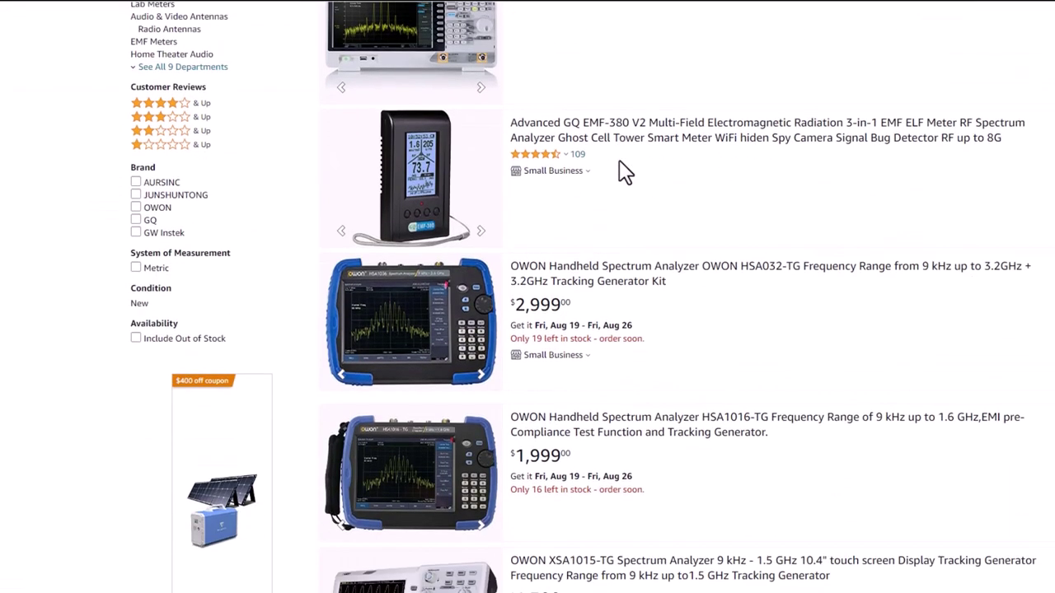
pyautogui.scroll(-2, 624, 172)
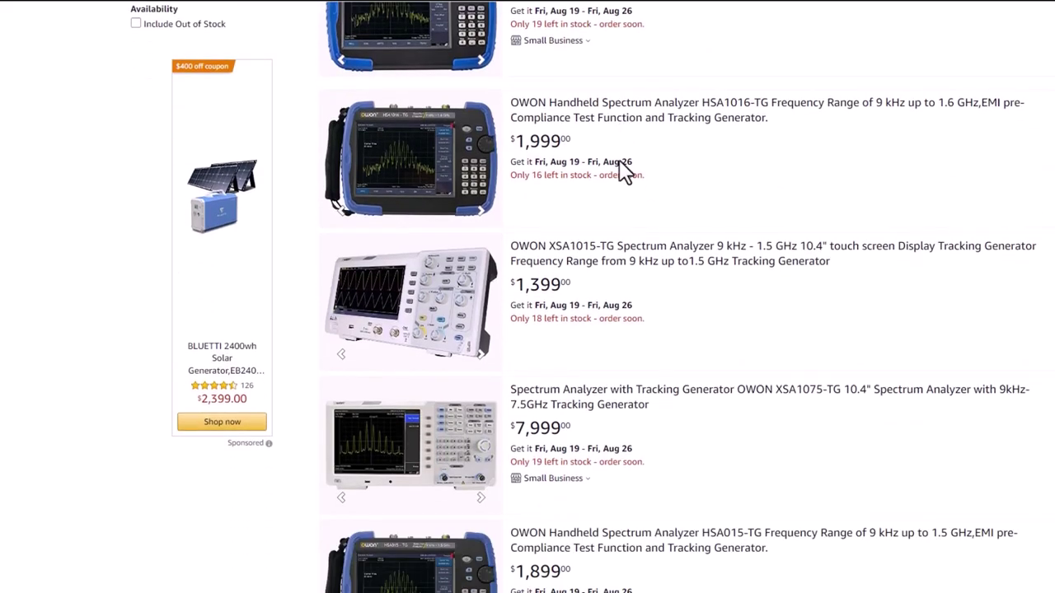
pyautogui.scroll(-2, 624, 171)
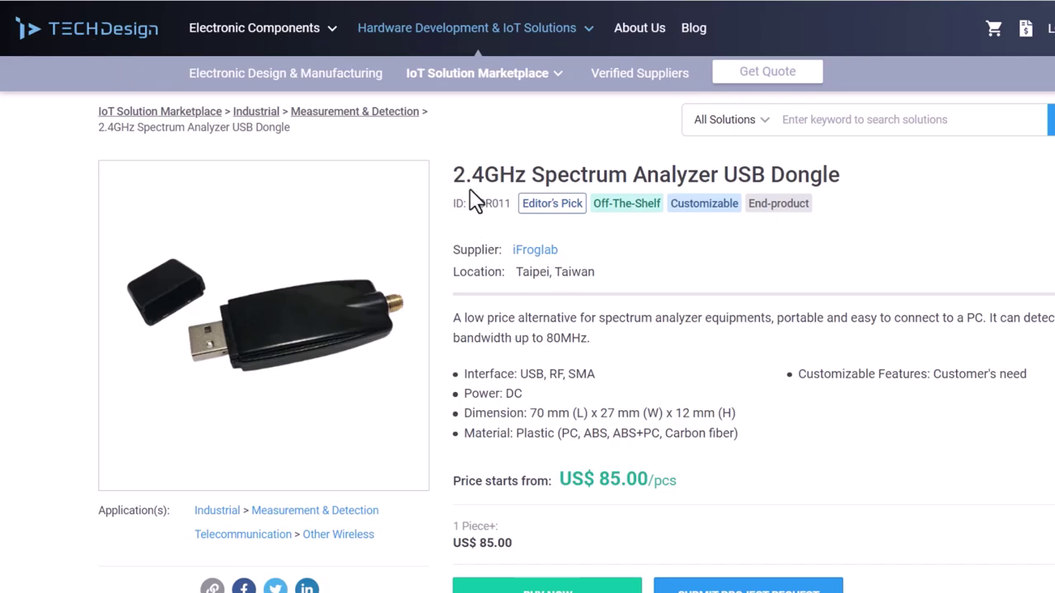
pyautogui.moveTo(639, 174); pyautogui.dragTo(841, 175)
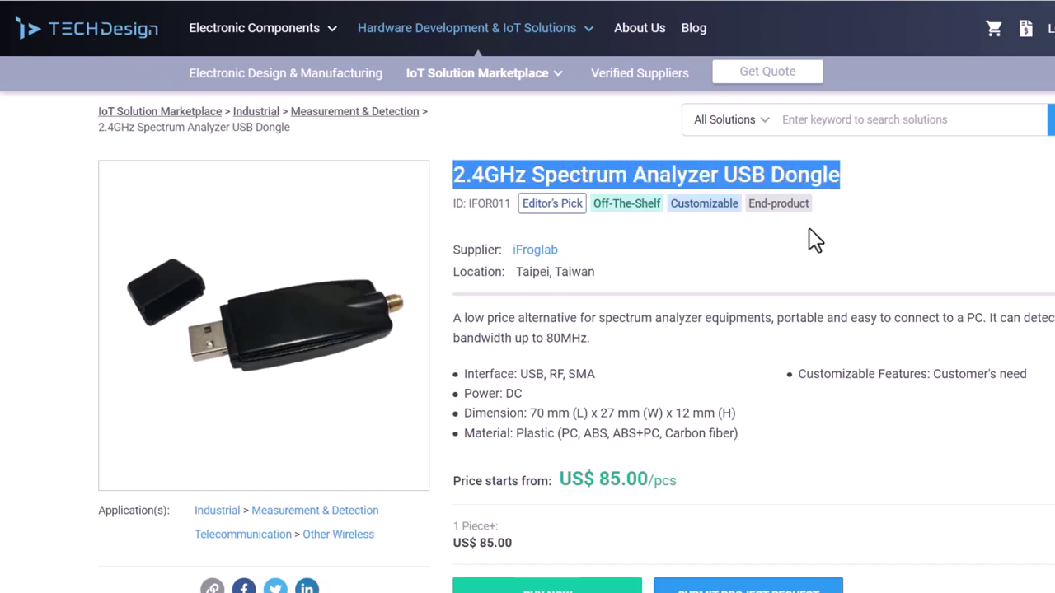
pyautogui.click(648, 381)
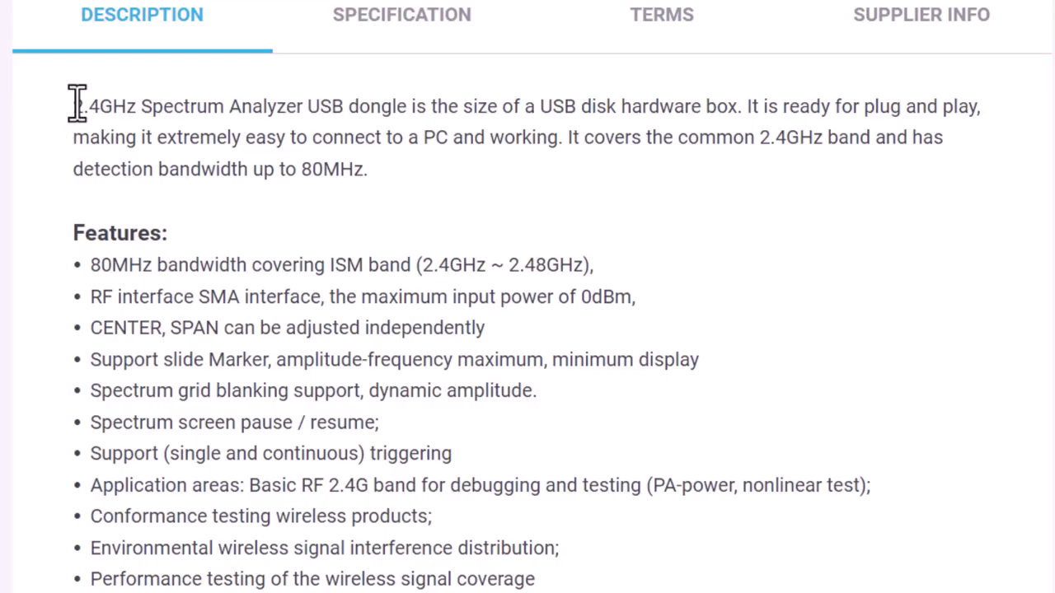
pyautogui.moveTo(177, 93); pyautogui.dragTo(309, 83)
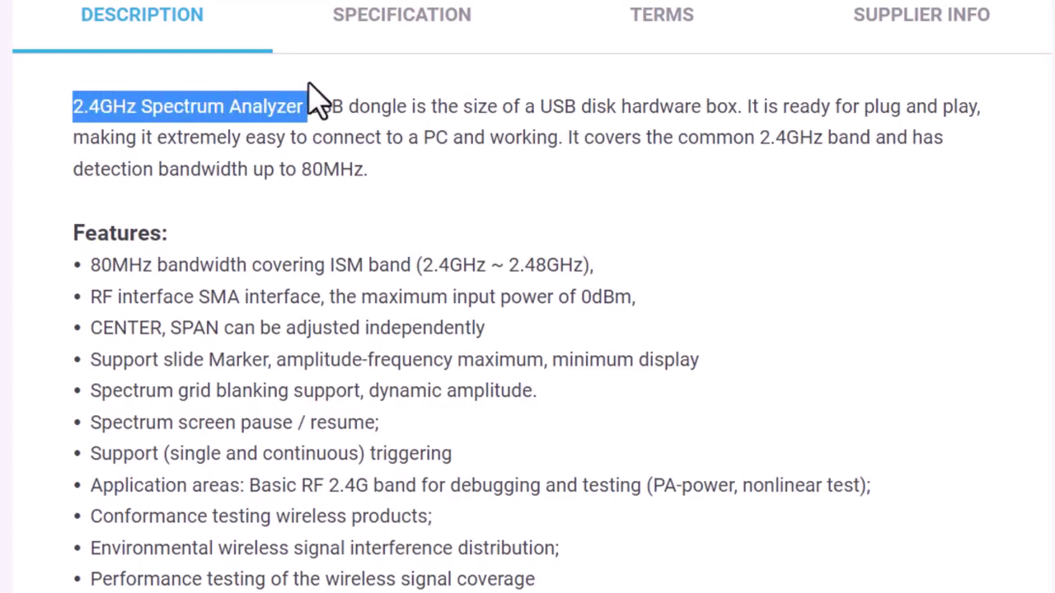
pyautogui.click(306, 173)
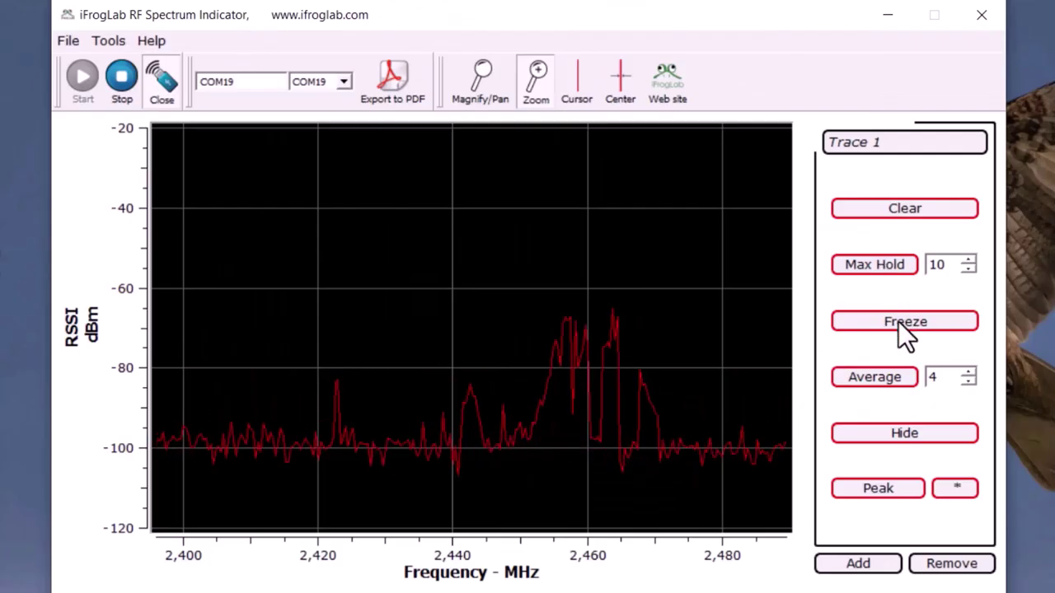
# Toggle Freeze and Hide/Show, mark the peak, turn on Average, and zoom out the exported PDF.
pyautogui.click(804, 237)
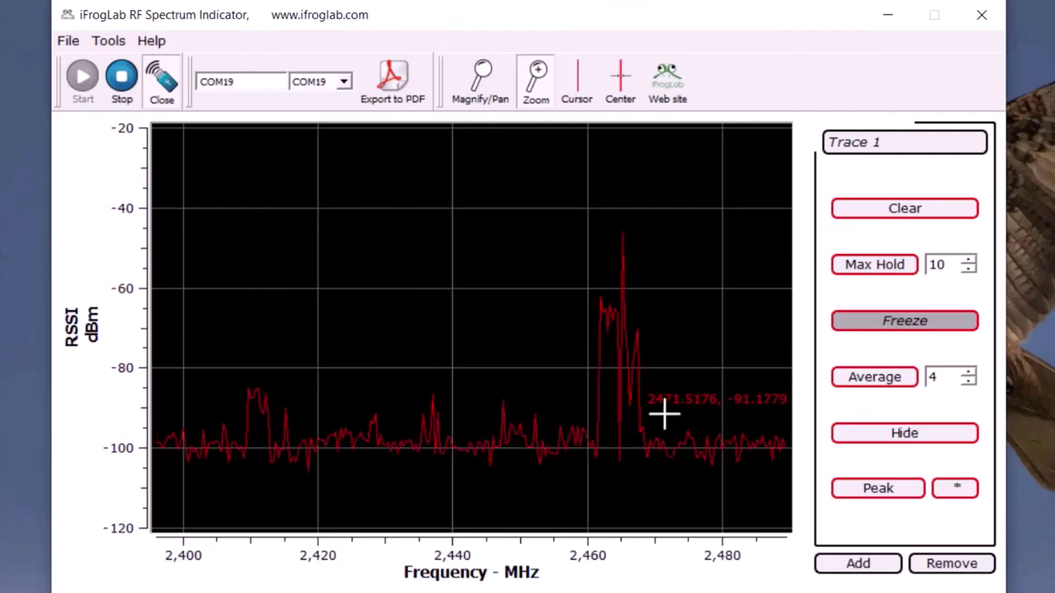
pyautogui.click(940, 216)
pyautogui.click(867, 430)
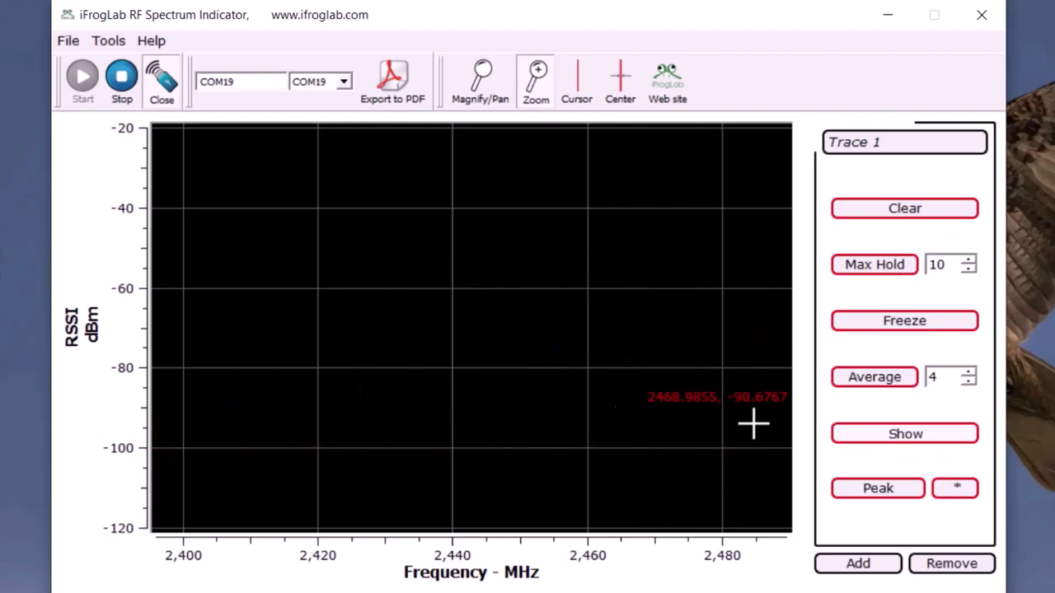
pyautogui.click(859, 434)
pyautogui.click(879, 488)
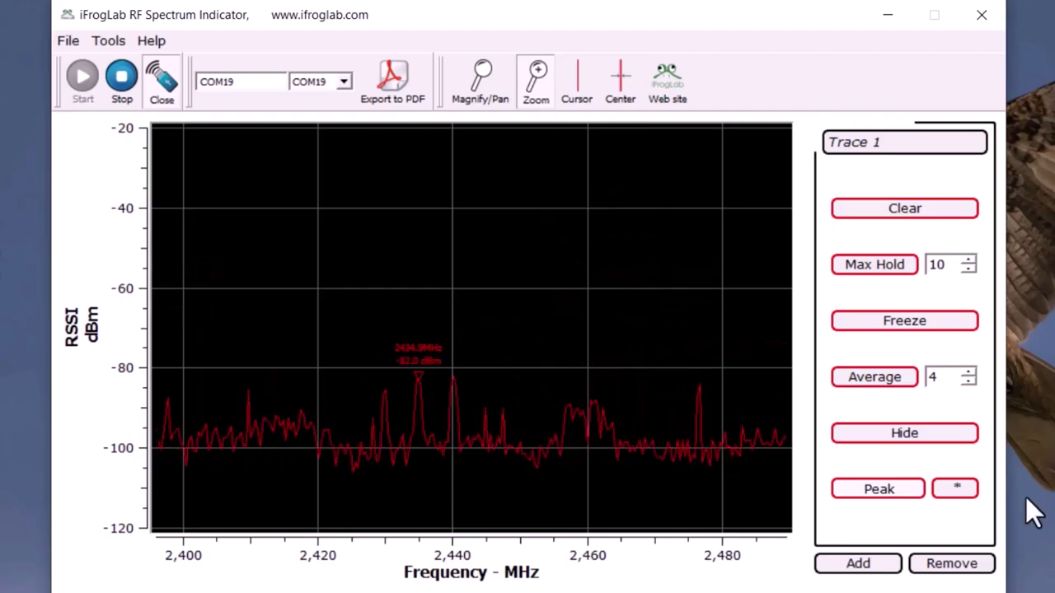
pyautogui.click(871, 383)
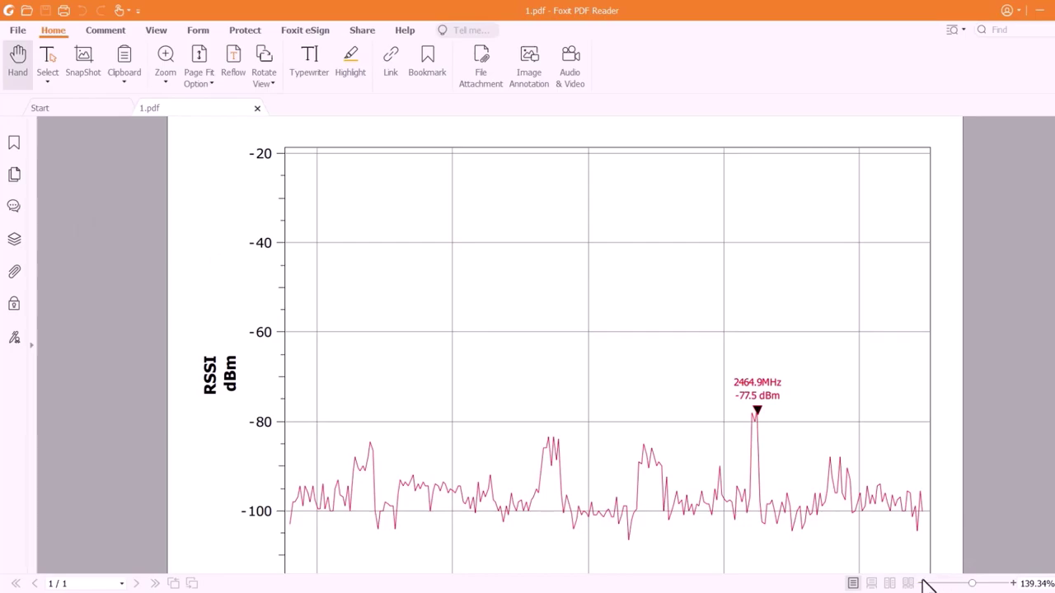
pyautogui.click(922, 583)
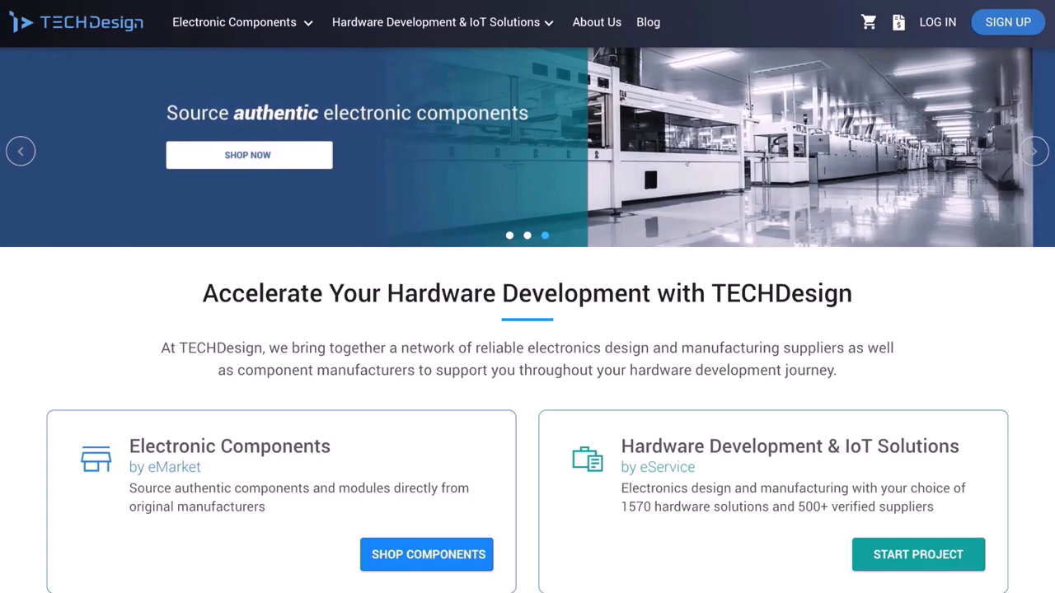
# Scroll down the TECHDesign homepage, browsing the Semiconductors category menus.
pyautogui.scroll(-2, 527, 296)
pyautogui.scroll(-3, 528, 296)
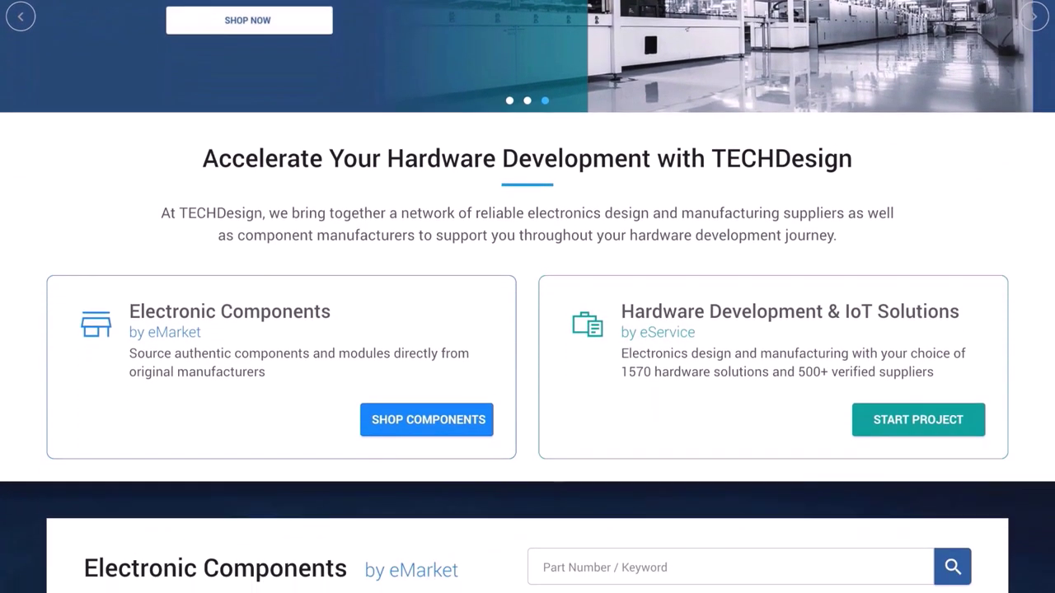
pyautogui.scroll(-3, 528, 296)
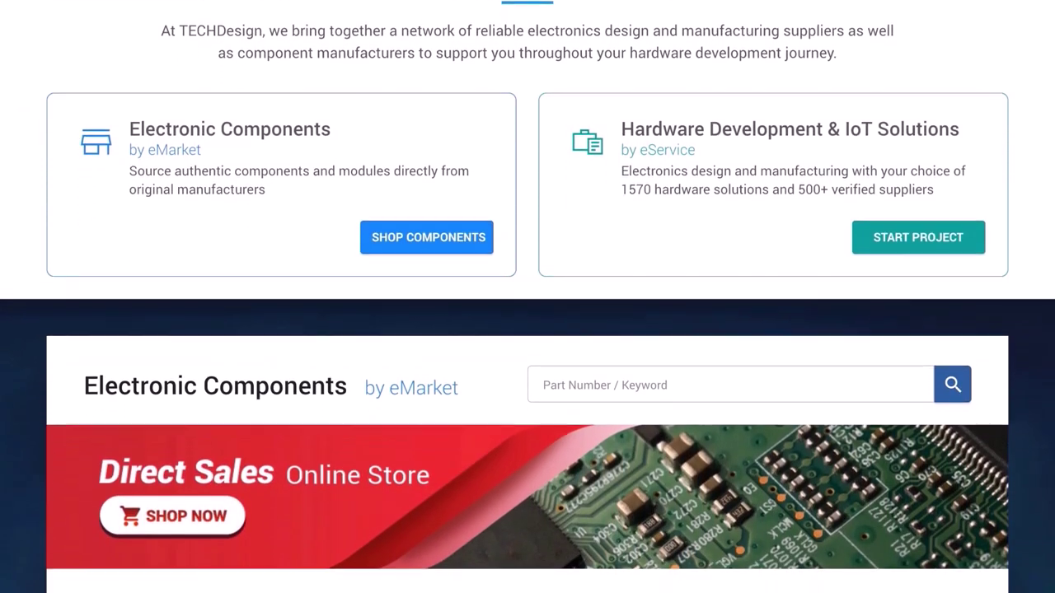
pyautogui.scroll(-3, 527, 296)
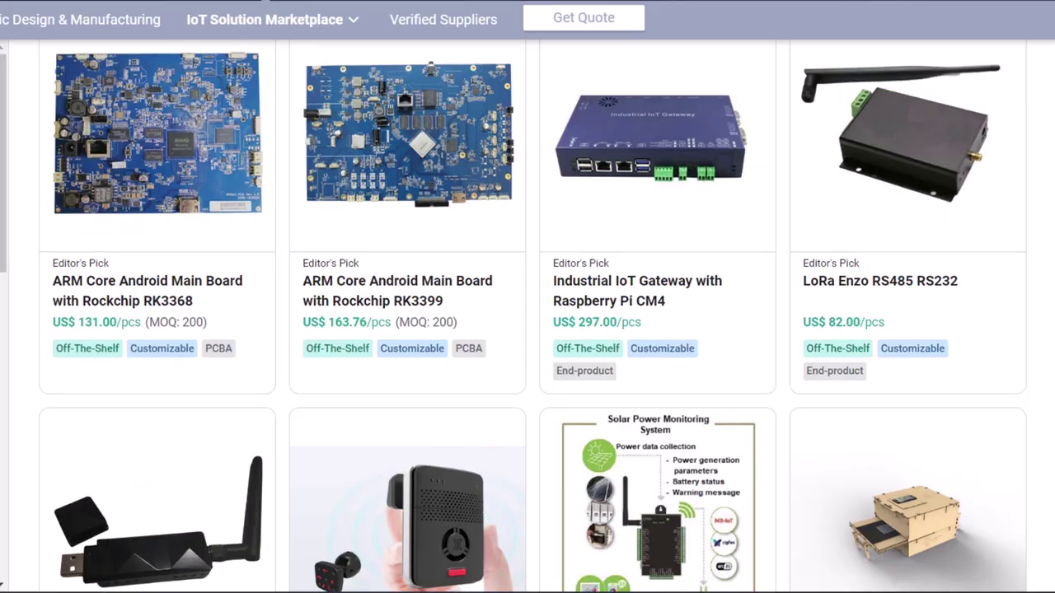
pyautogui.scroll(-6, 528, 330)
pyautogui.scroll(-6, 527, 329)
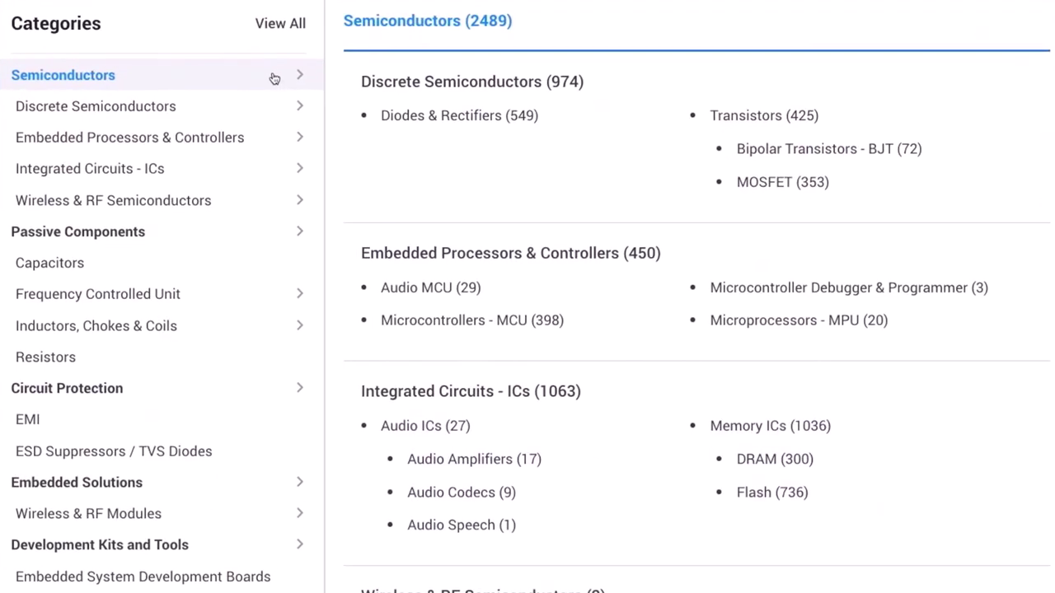
pyautogui.moveTo(280, 113)
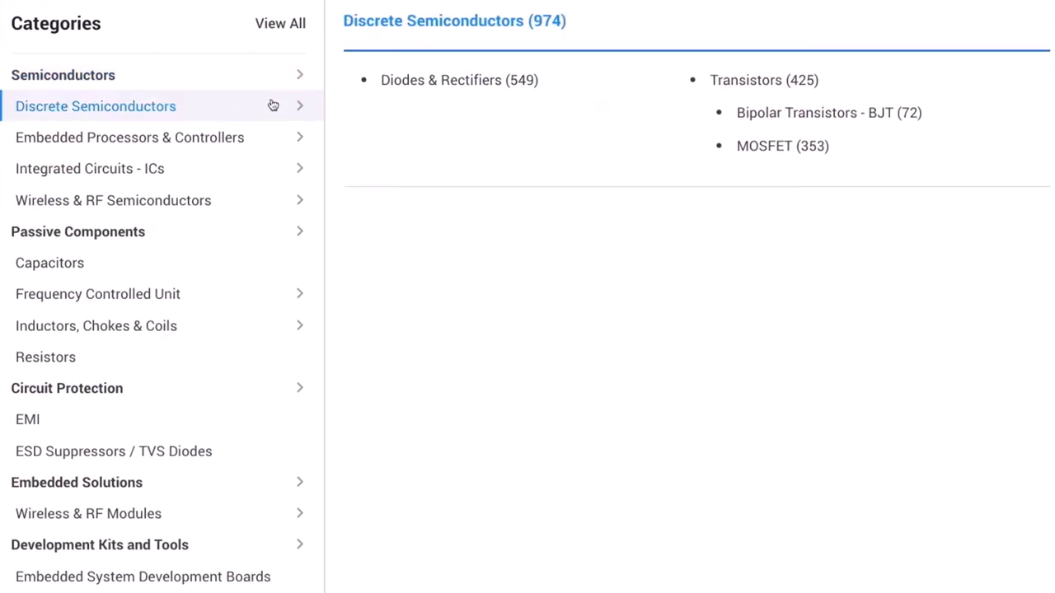
pyautogui.moveTo(276, 137)
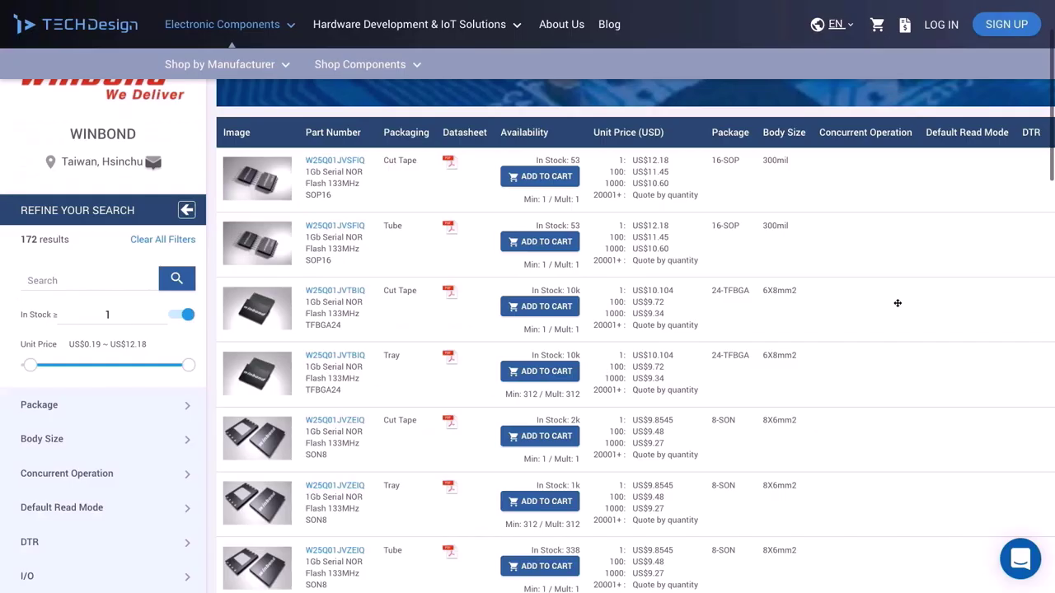
pyautogui.scroll(-2, 896, 302)
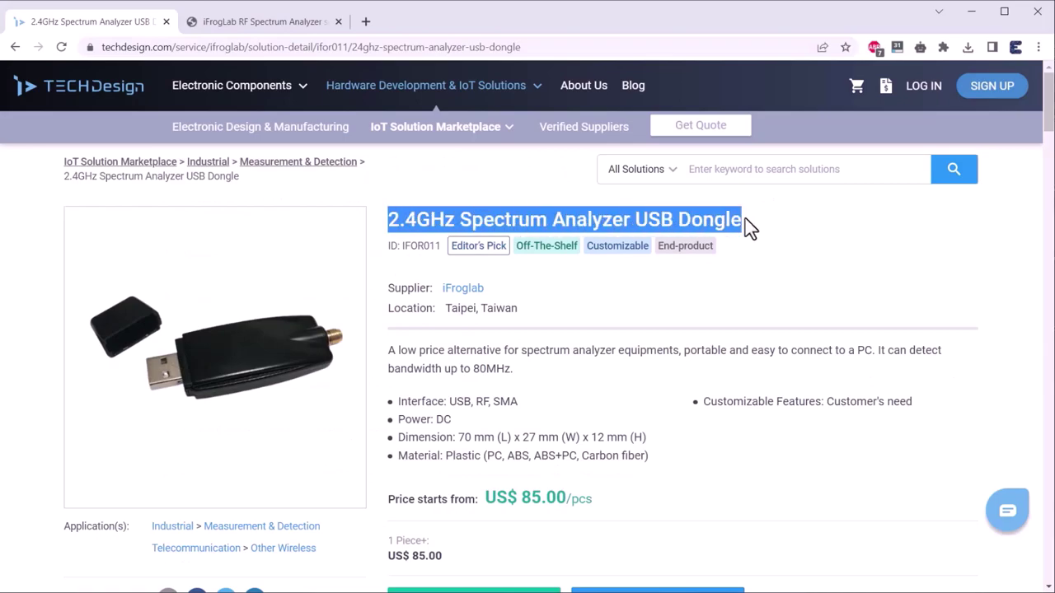
pyautogui.click(748, 224)
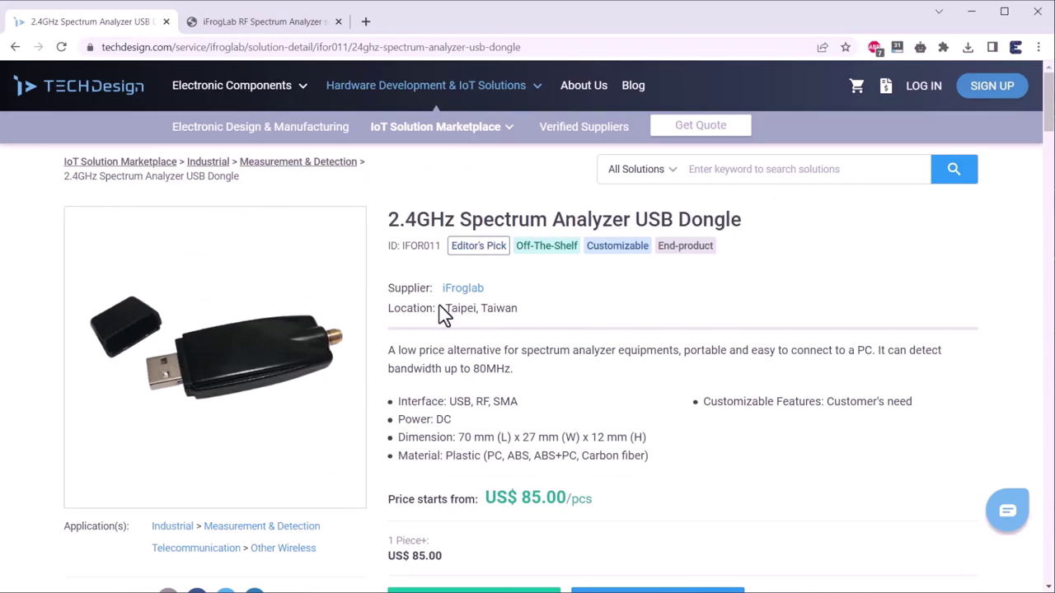
# Highlight the supplier name and the US$ 85.00 starting price on the dongle page.
pyautogui.moveTo(437, 292); pyautogui.dragTo(505, 295)
pyautogui.click(525, 293)
pyautogui.scroll(-2, 515, 338)
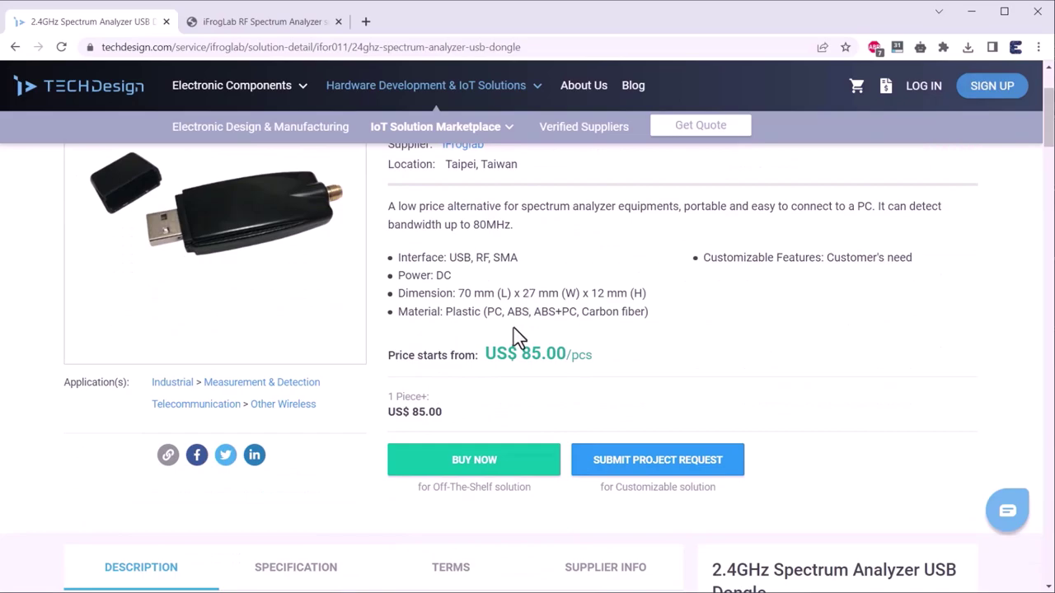
pyautogui.moveTo(484, 350); pyautogui.dragTo(586, 356)
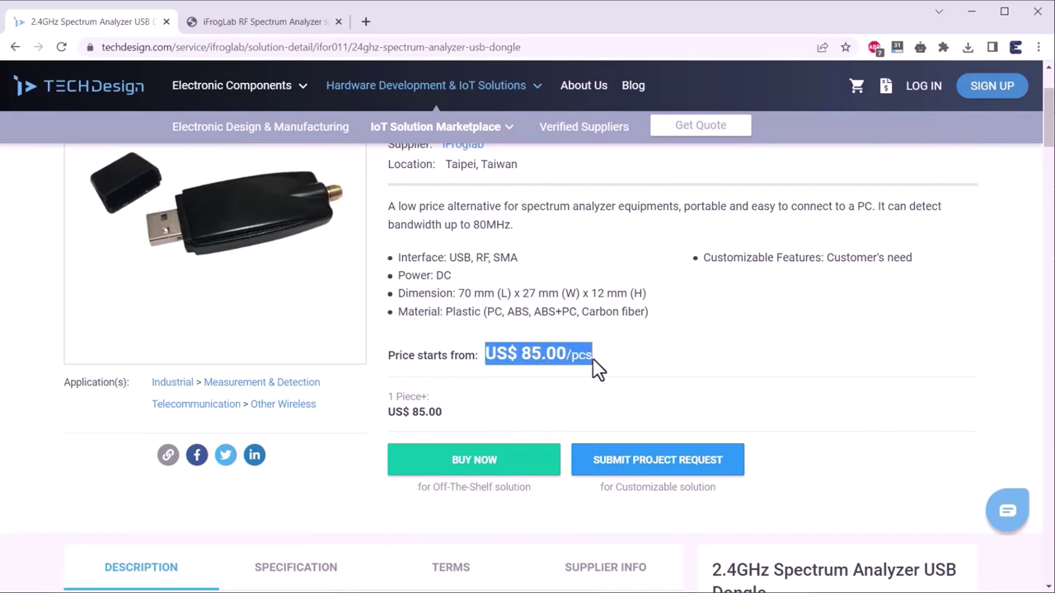
pyautogui.click(561, 354)
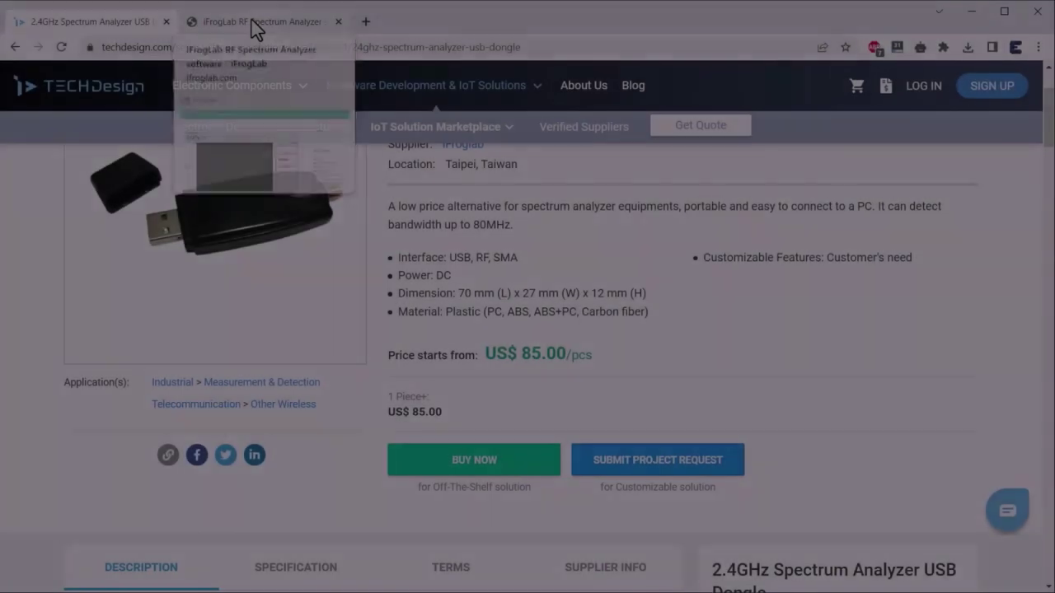
# On the iFrogLab tab, open the Win/Mac/Linux/RPi APP page for the 2.4G spectrum analyzer.
pyautogui.click(255, 25)
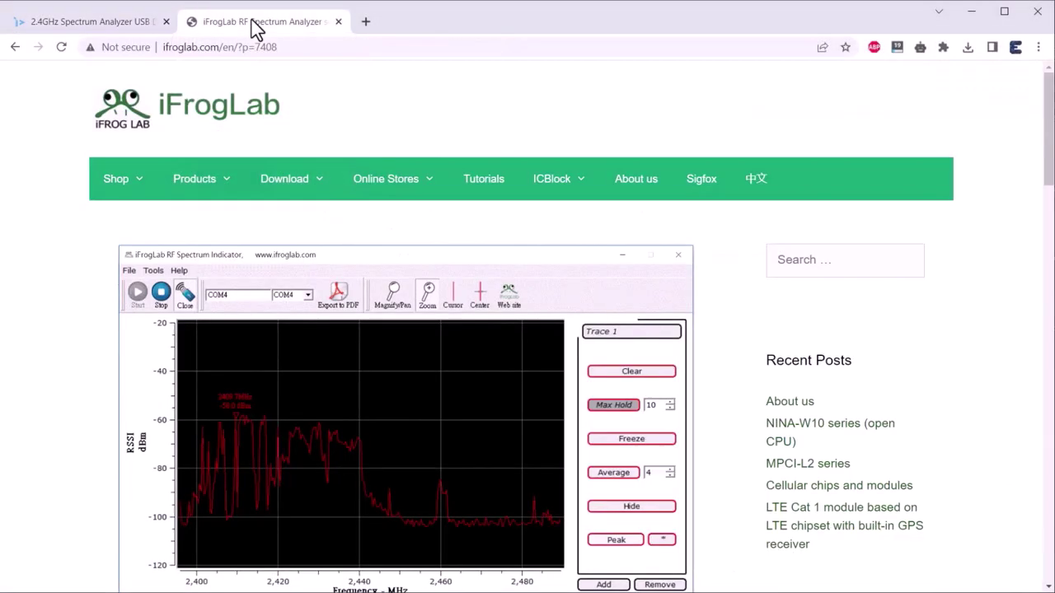
pyautogui.moveTo(292, 185)
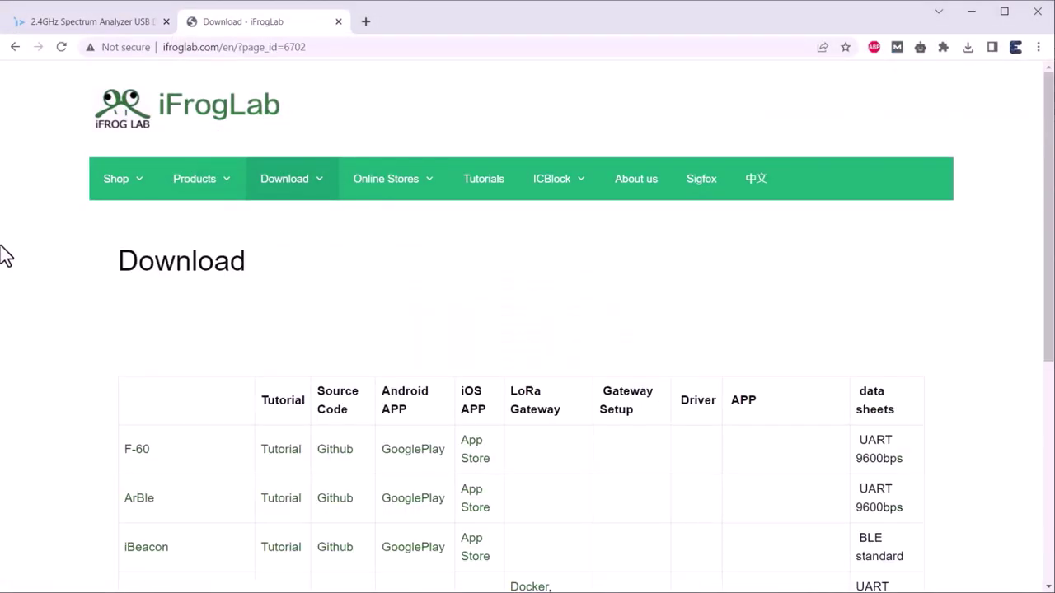
pyautogui.scroll(-4, 31, 227)
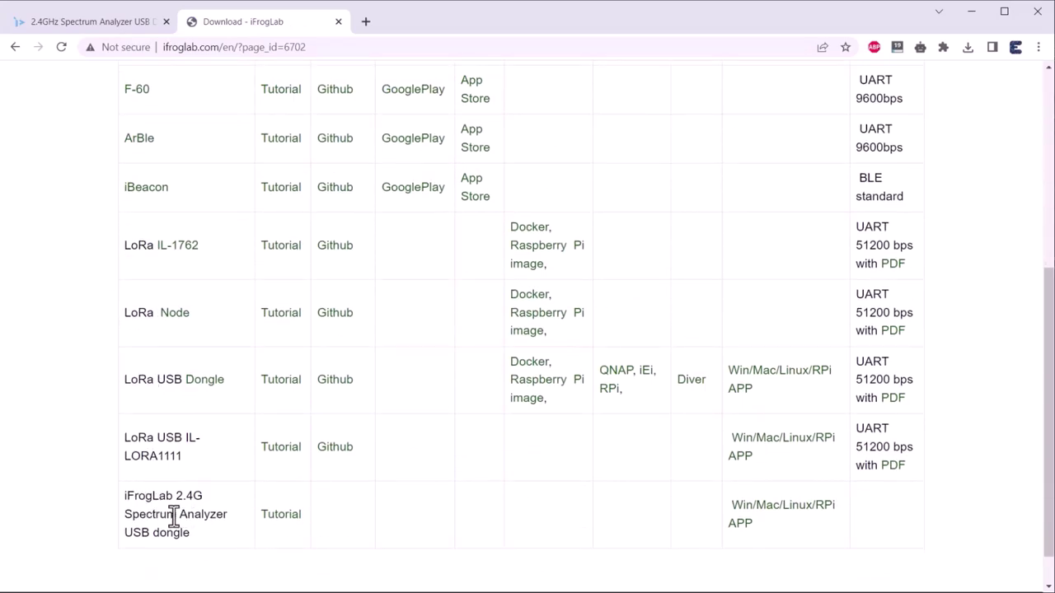
pyautogui.click(758, 515)
pyautogui.scroll(-5, 36, 141)
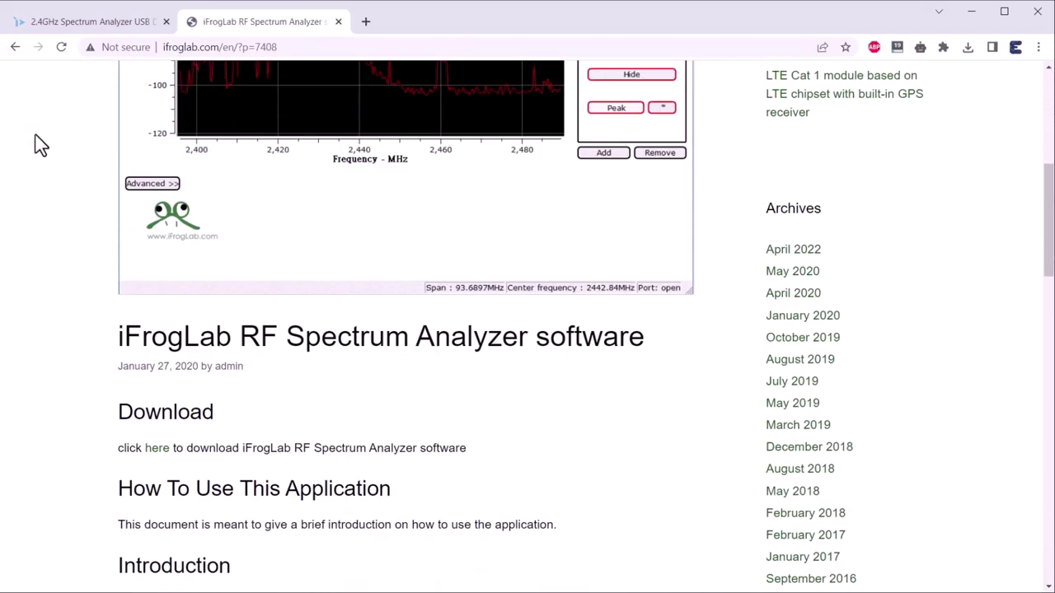
# Download the zip, extract it to the default folder, and run iFrogLab-1.0-windows-installer.exe as administrator.
pyautogui.click(156, 451)
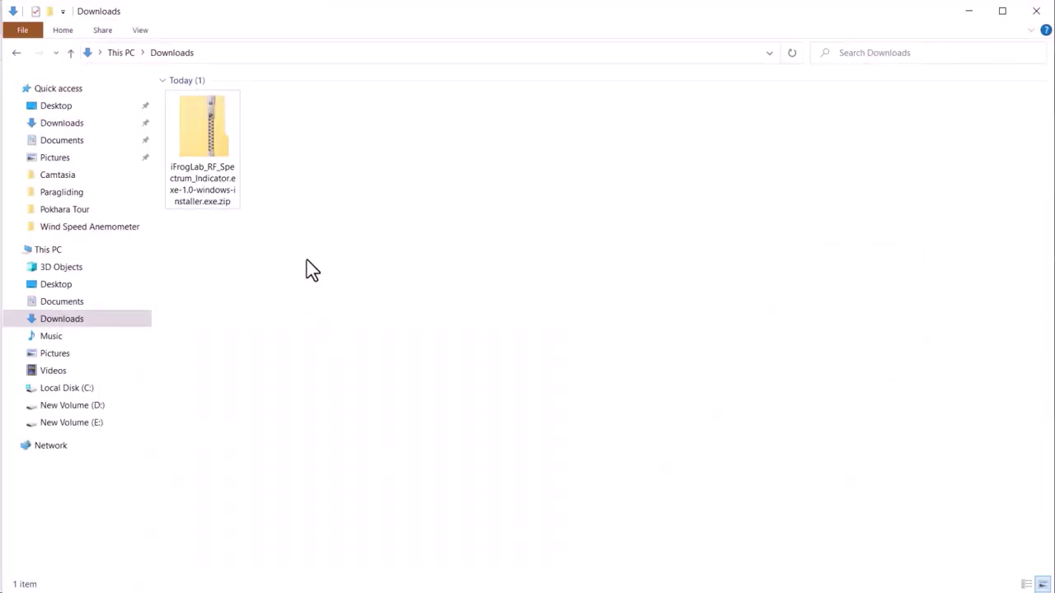
pyautogui.click(212, 146)
pyautogui.rightClick(211, 140)
pyautogui.click(254, 201)
pyautogui.click(663, 459)
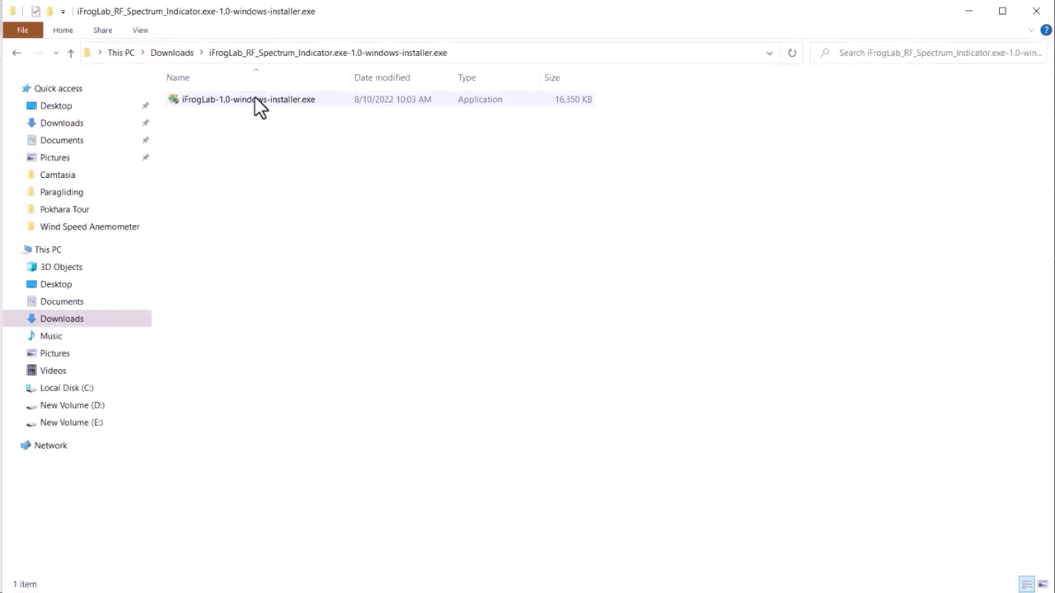
pyautogui.rightClick(258, 102)
pyautogui.click(311, 124)
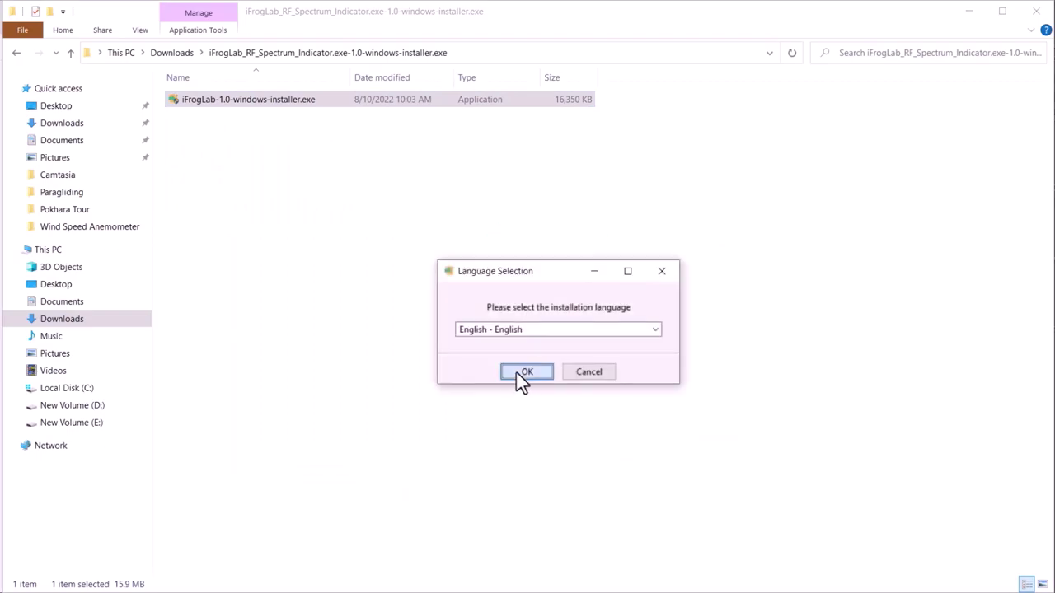
# Install iFrogLab in English to the default directory and close the getting-started dialog.
pyautogui.click(526, 372)
pyautogui.click(574, 429)
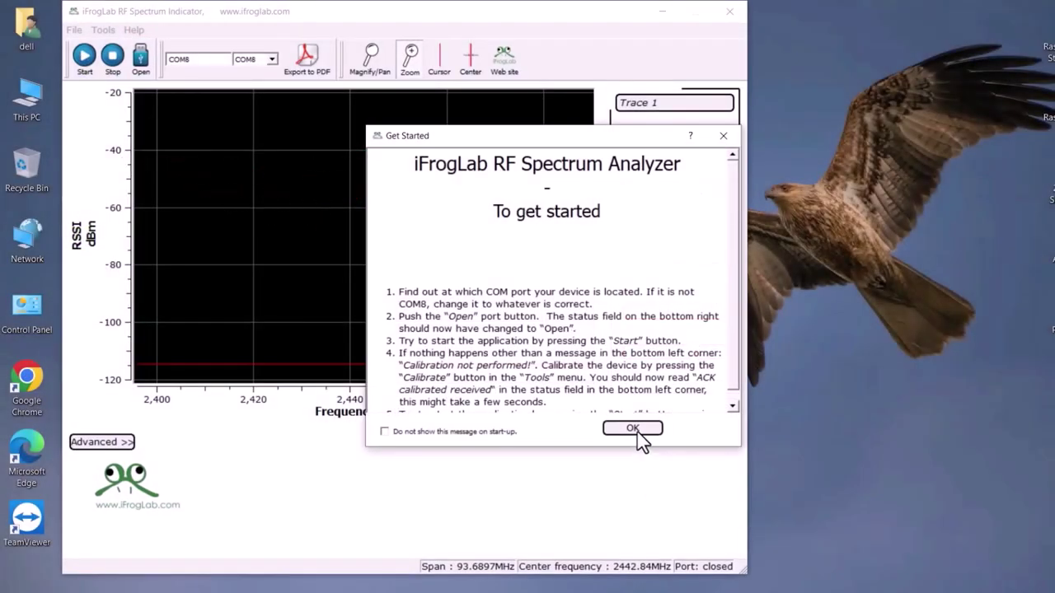
pyautogui.click(632, 428)
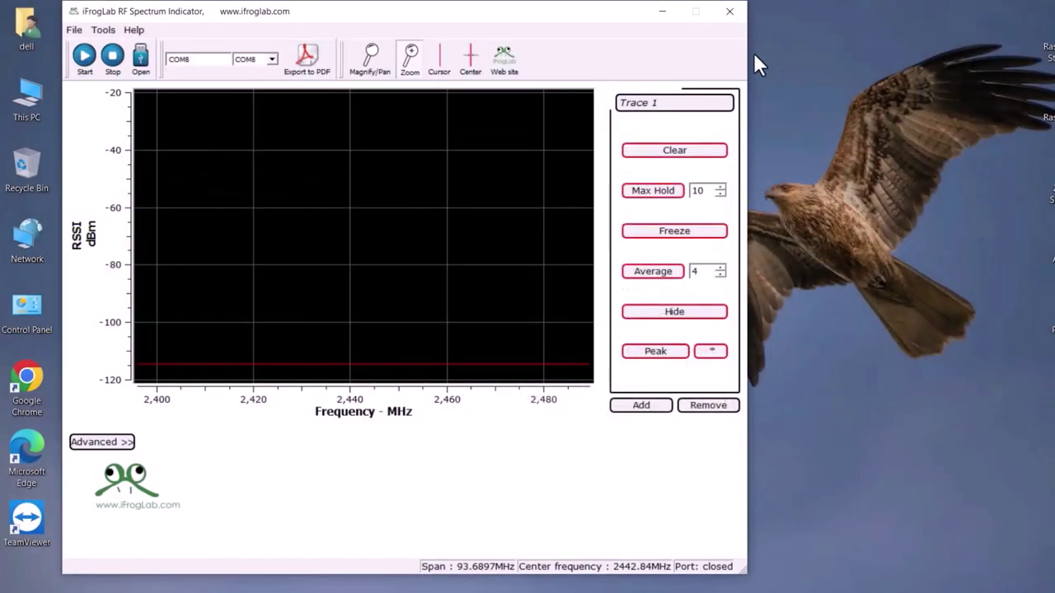
# Reposition the iFrogLab window, switch the plot to zoom mode, then move the window further left.
pyautogui.moveTo(435, 15); pyautogui.dragTo(567, 20)
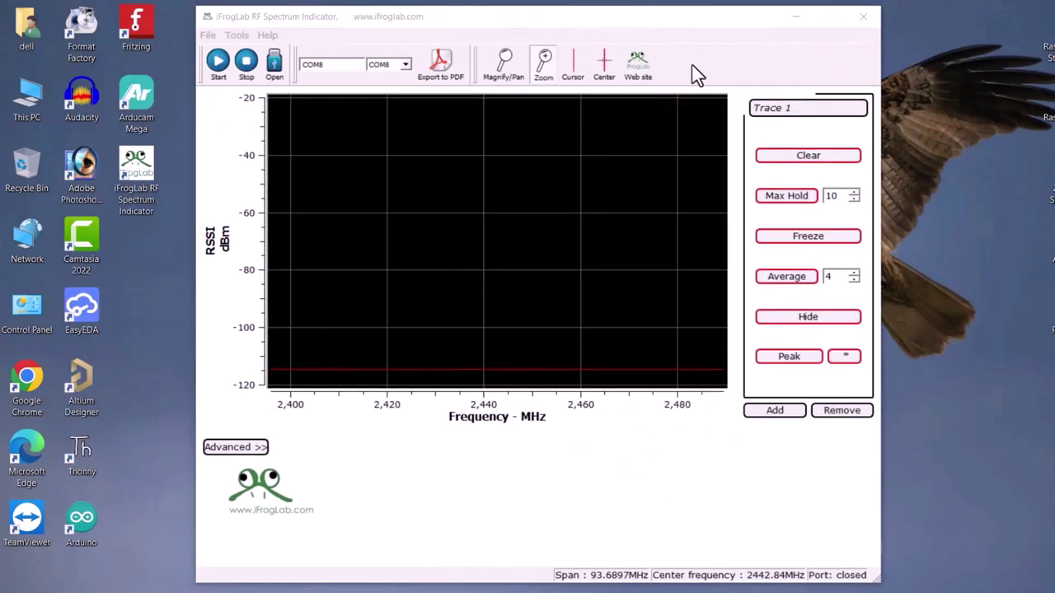
pyautogui.click(791, 115)
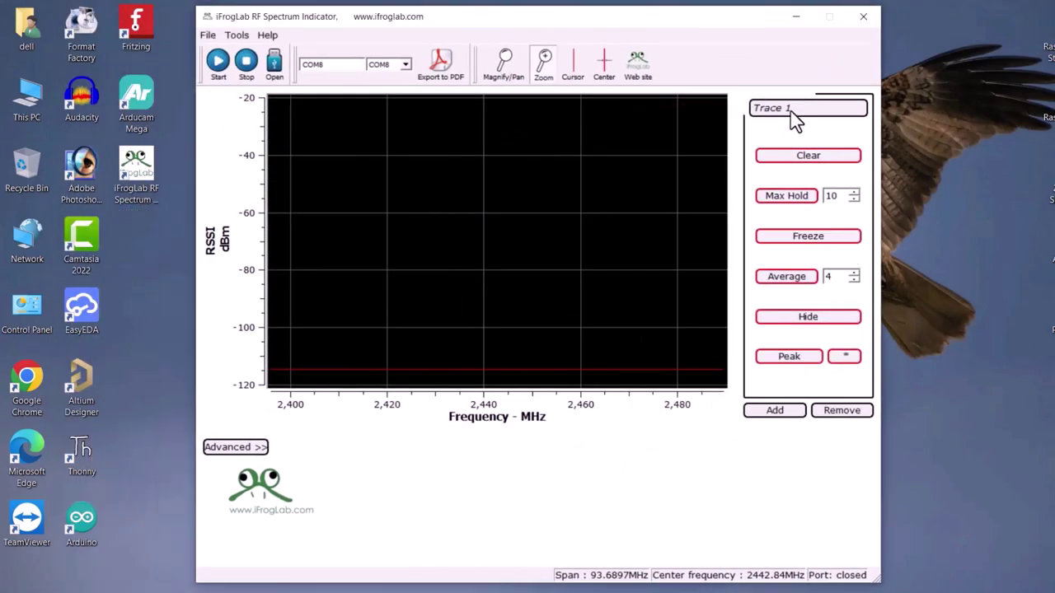
pyautogui.click(542, 67)
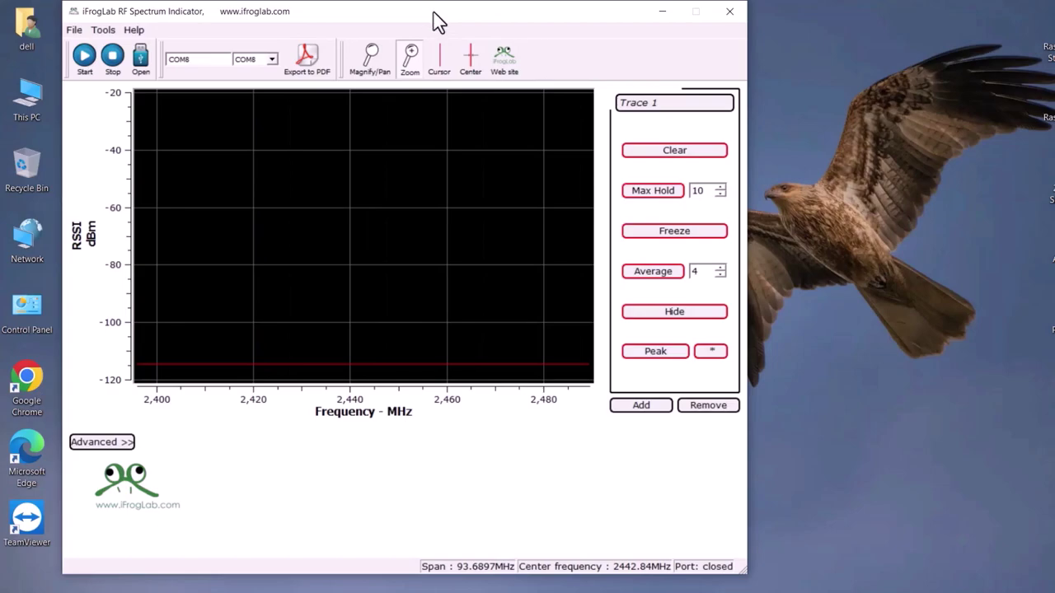
pyautogui.moveTo(434, 12); pyautogui.dragTo(540, 12)
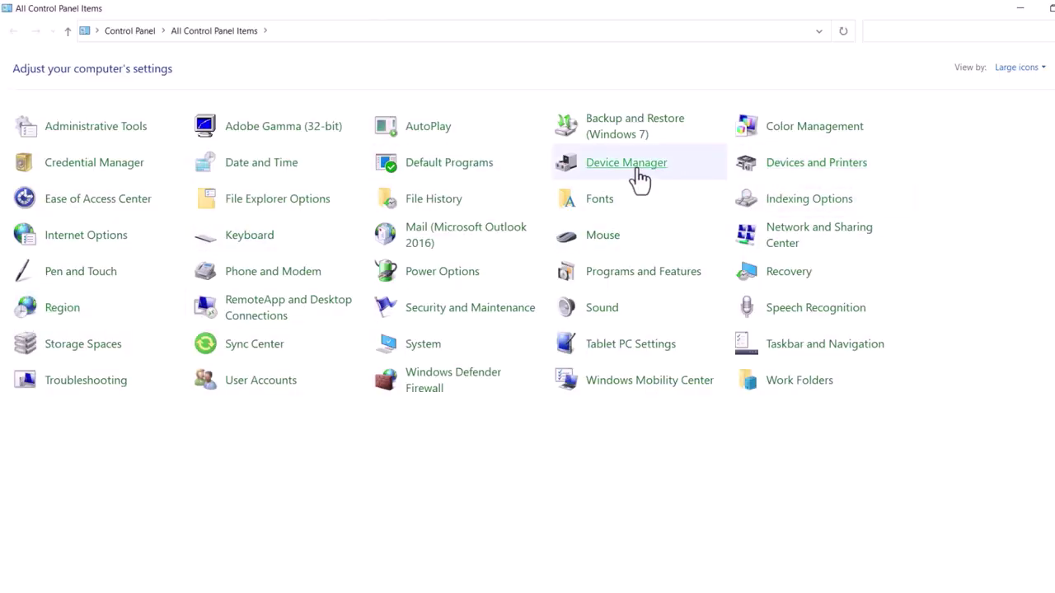
# Open Device Manager and expand Ports (COM & LPT) to find USB Serial Device (COM19).
pyautogui.click(639, 173)
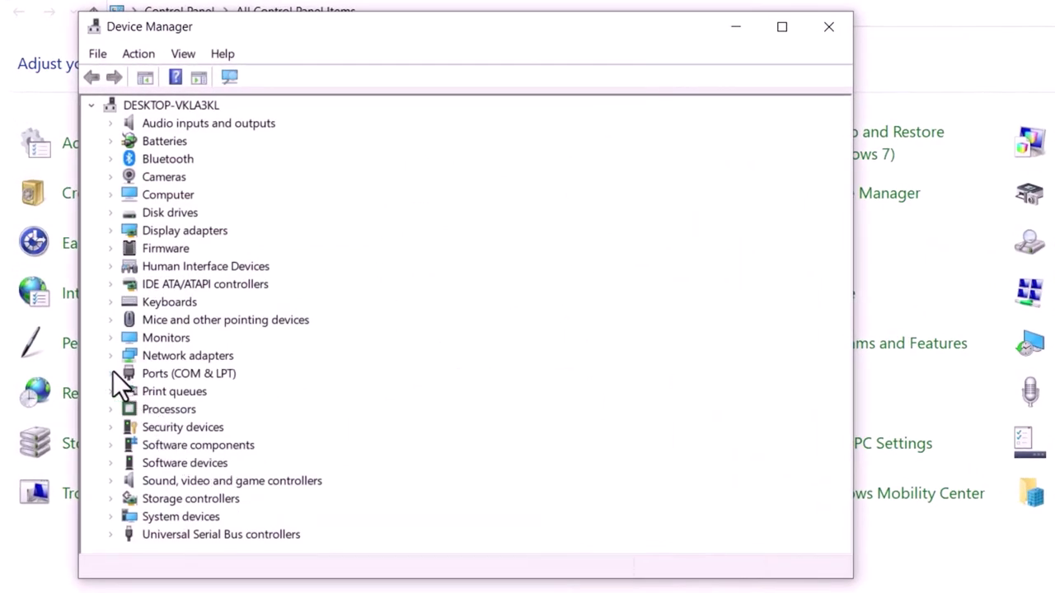
pyautogui.click(111, 373)
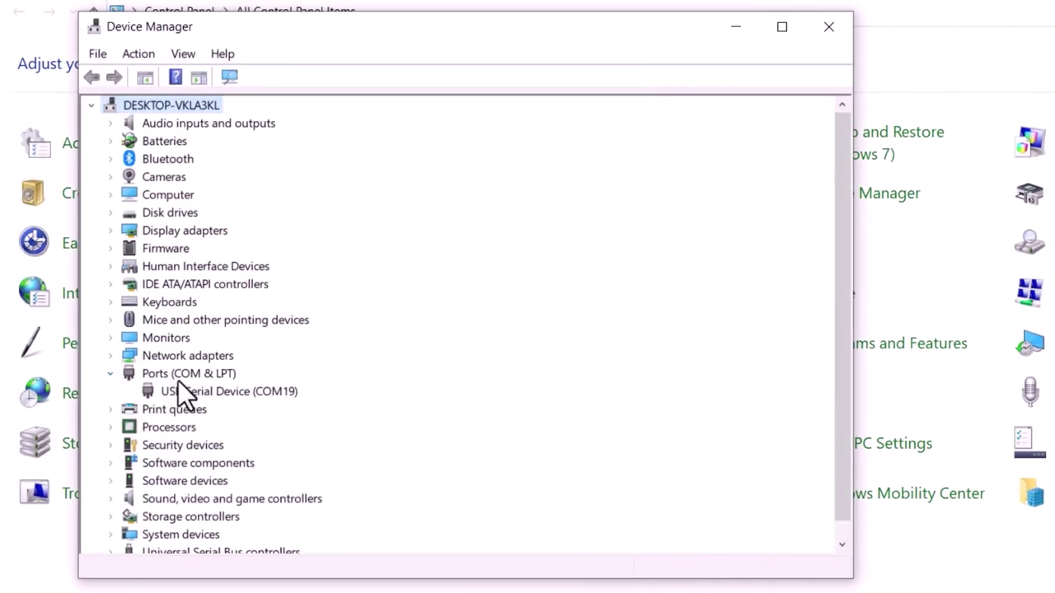
# Choose COM19 as the serial port and open the connection to the dongle.
pyautogui.click(210, 386)
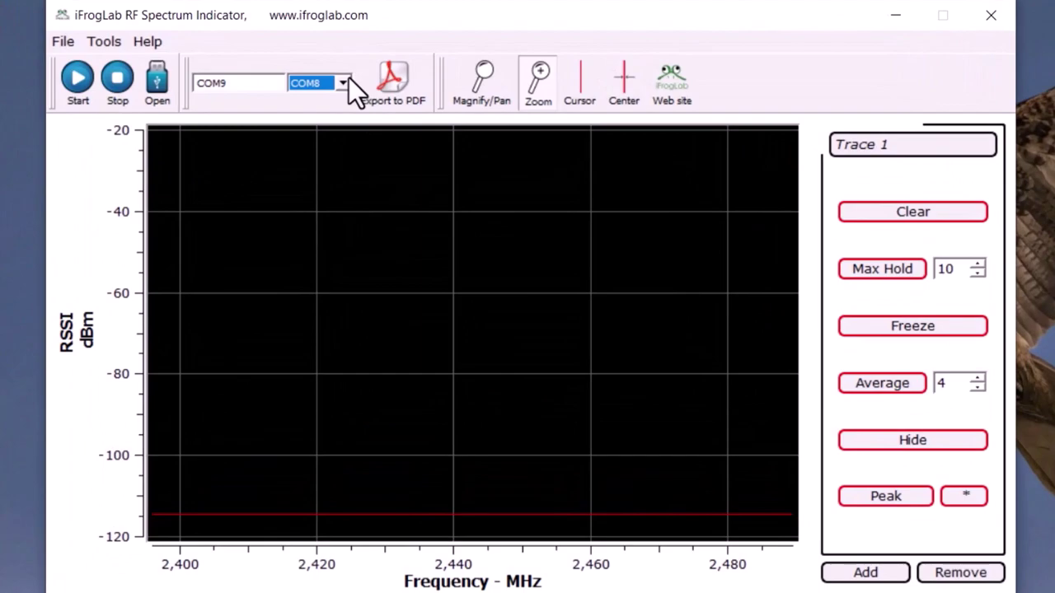
pyautogui.click(349, 79)
pyautogui.moveTo(349, 170); pyautogui.dragTo(347, 221)
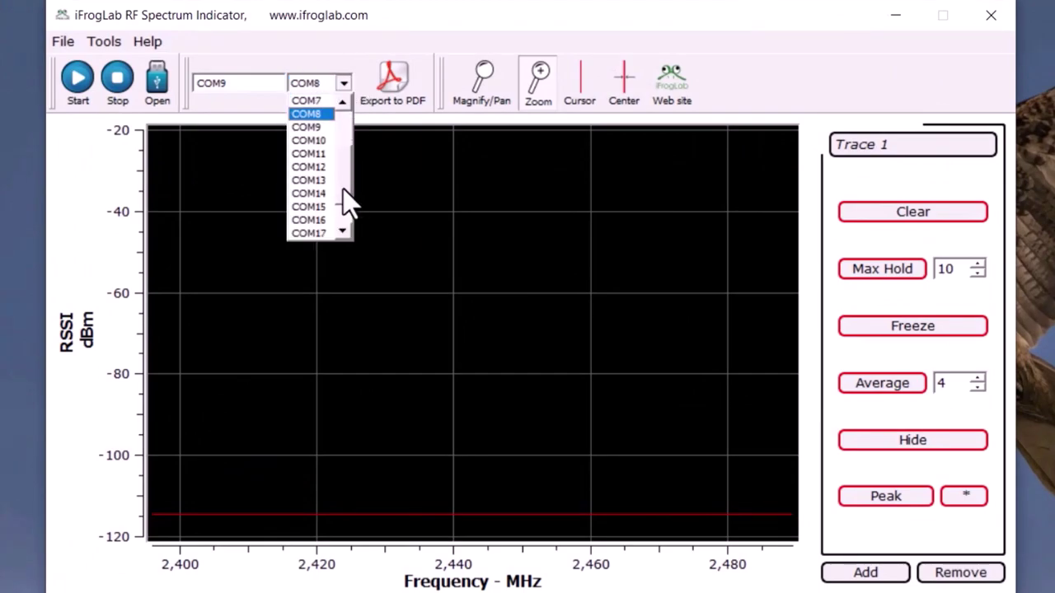
pyautogui.click(311, 221)
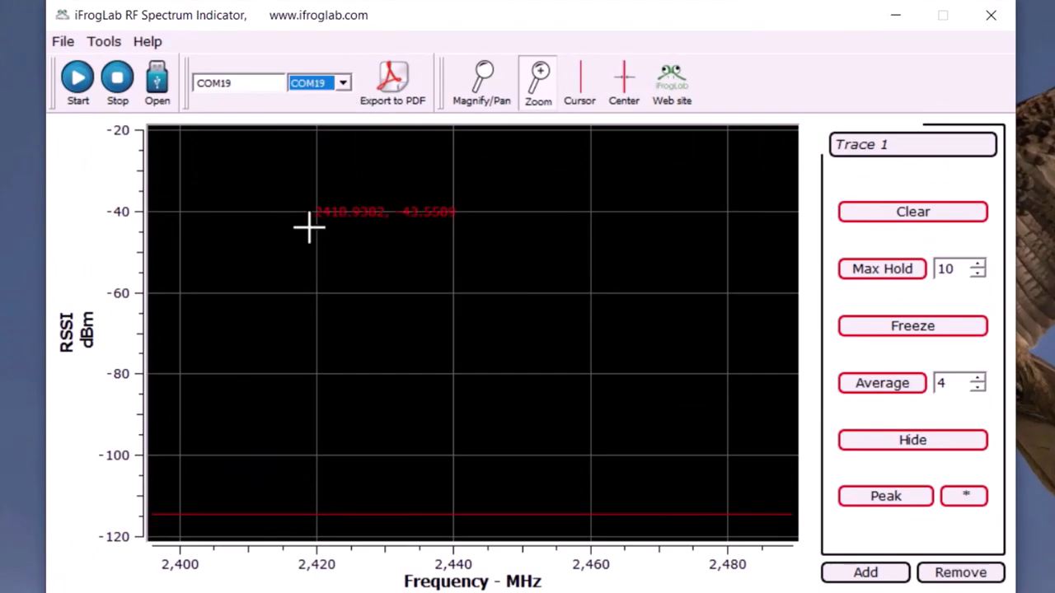
pyautogui.click(157, 93)
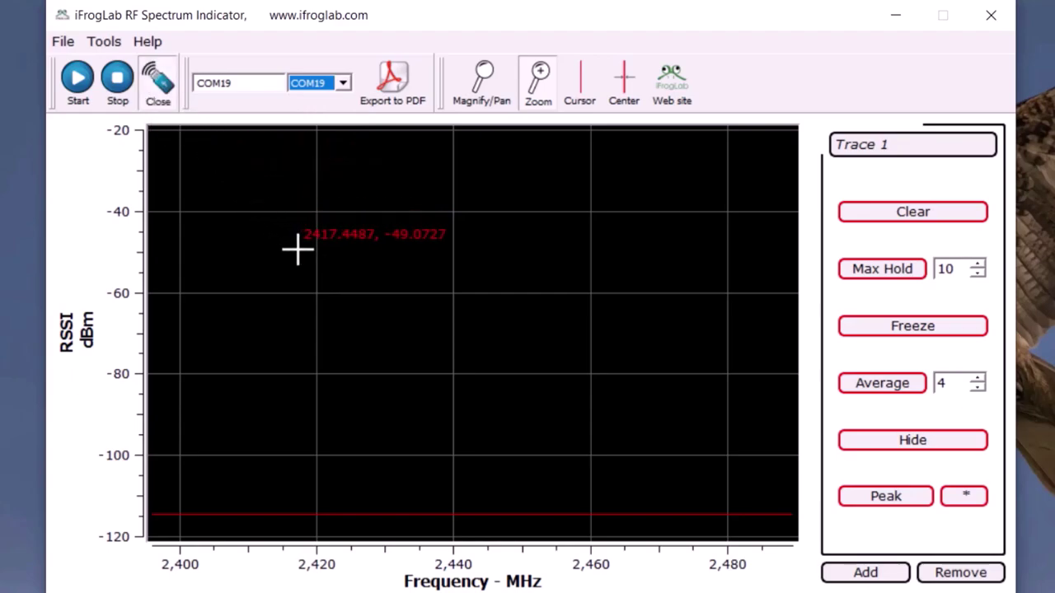
# Run Tools > Calibrate > Force Calibration on the dongle.
pyautogui.click(68, 46)
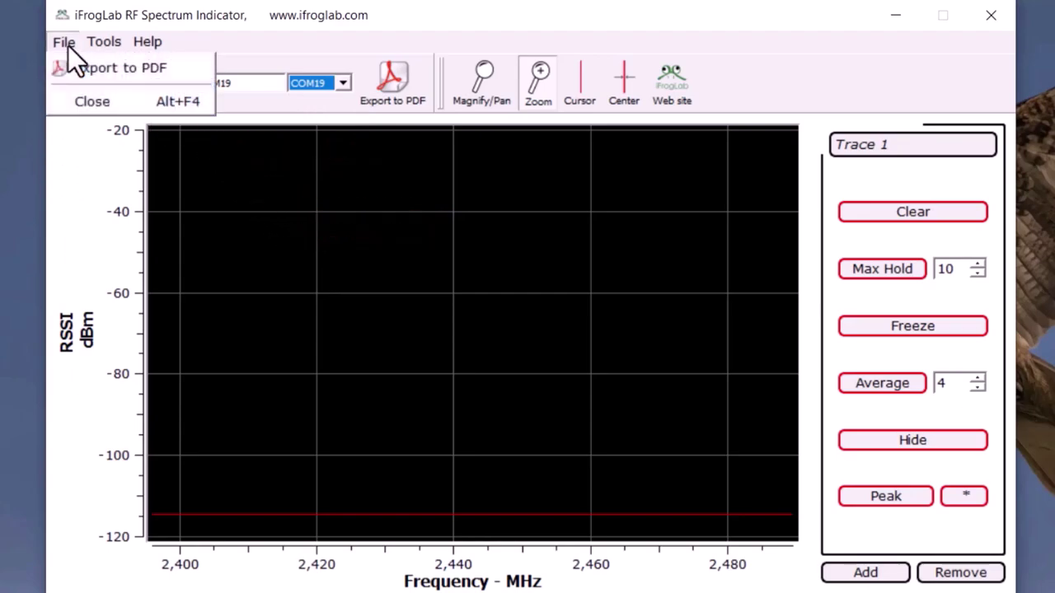
pyautogui.moveTo(102, 41)
pyautogui.moveTo(173, 68)
pyautogui.click(259, 89)
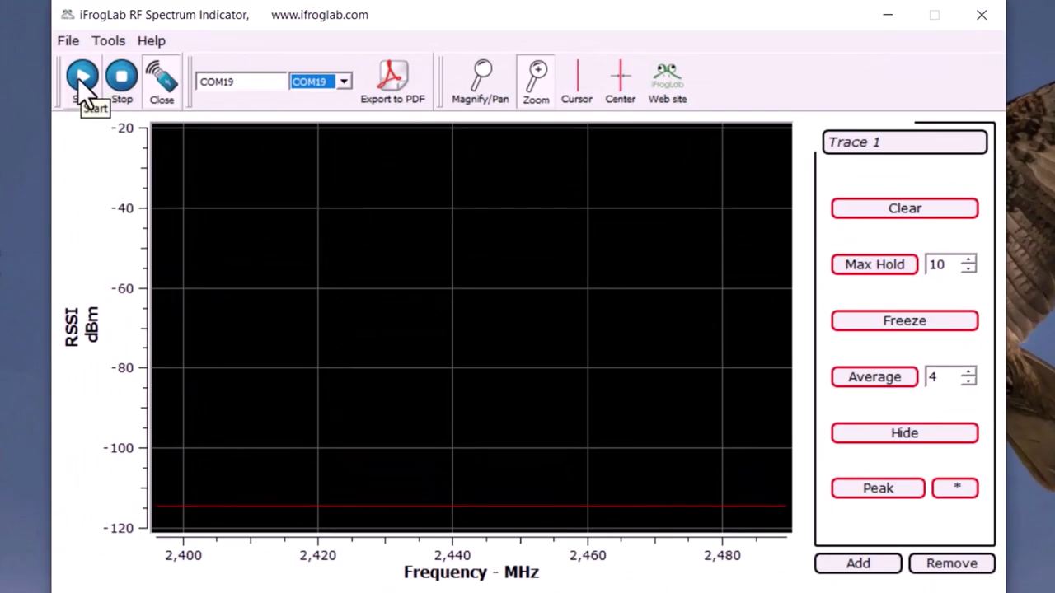
# Start the live 2,400–2,480 MHz scan, toggle Max Hold on and off, then freeze the trace.
pyautogui.click(82, 82)
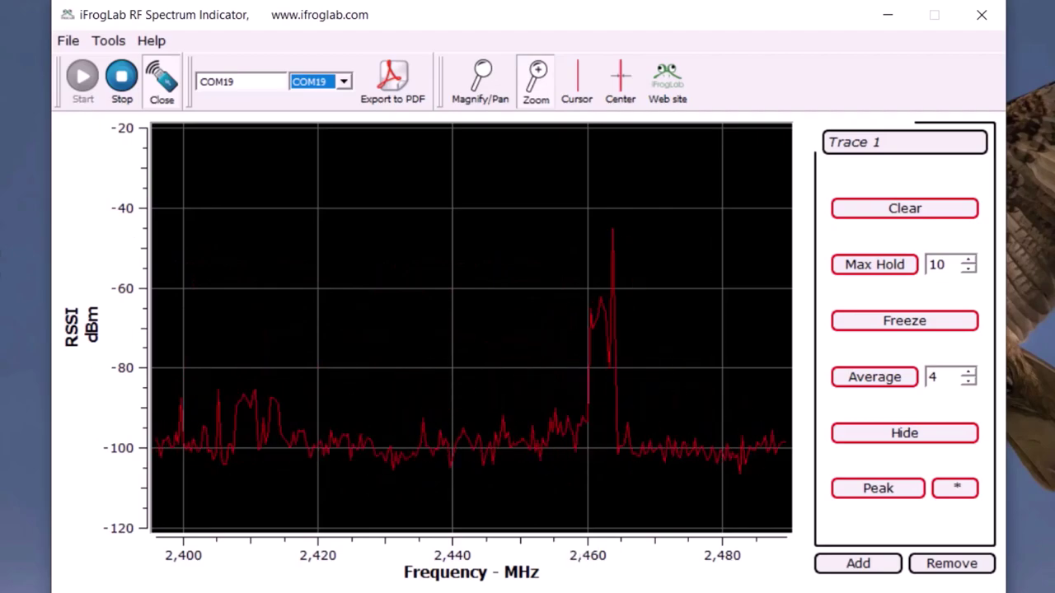
pyautogui.click(855, 262)
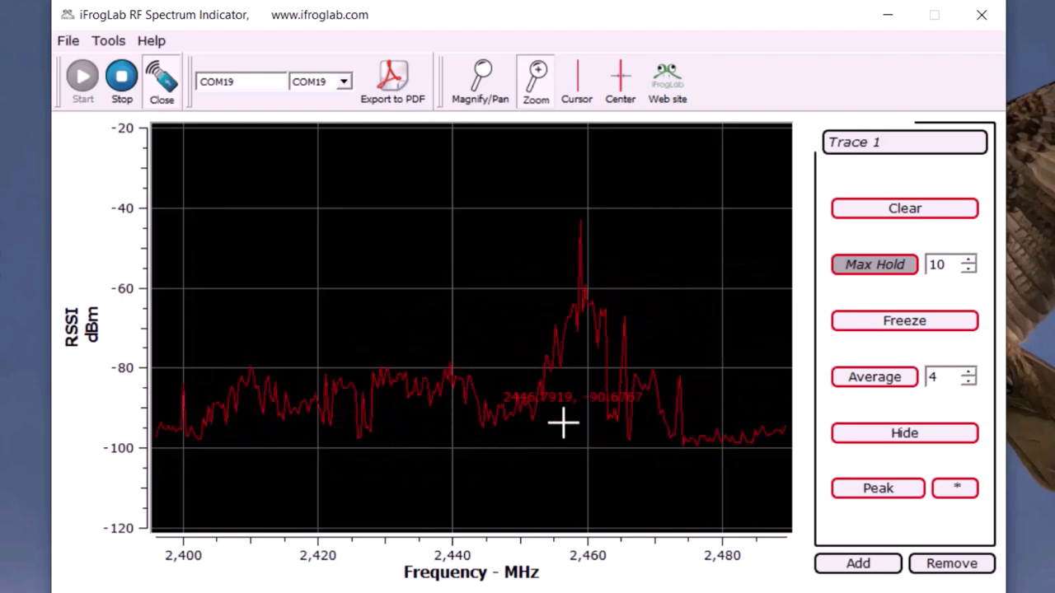
pyautogui.click(882, 265)
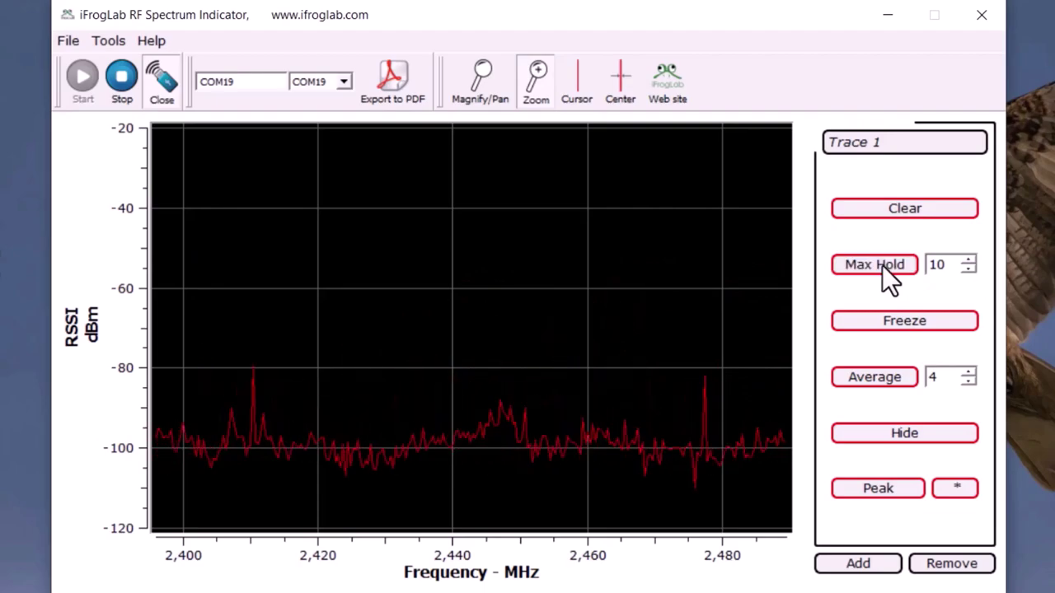
pyautogui.click(898, 322)
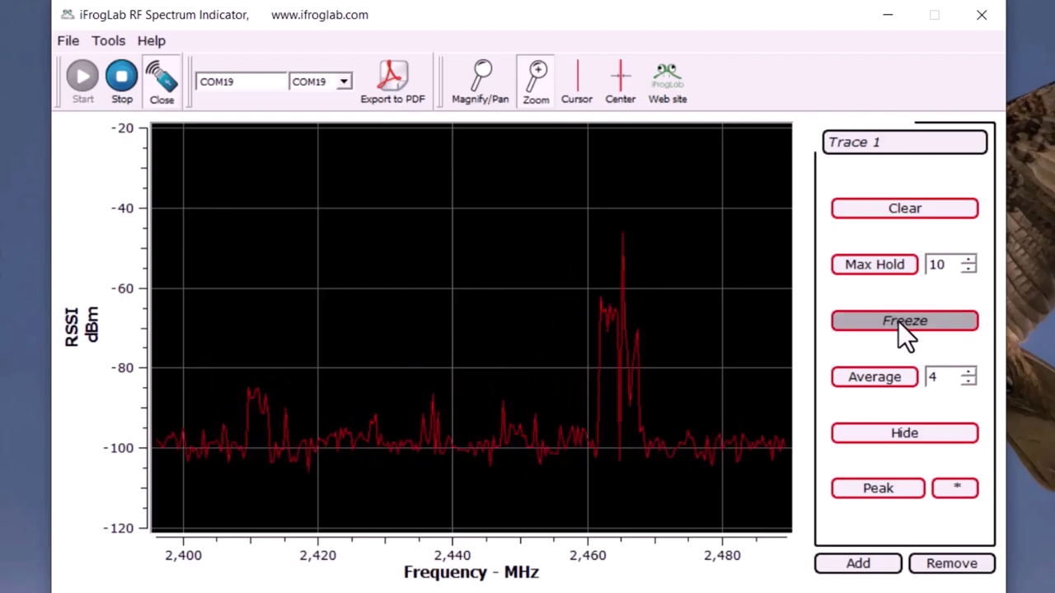
# Unfreeze the trace, toggle Hide/Show, and label the highest peak near 2,458 MHz, -56 dBm.
pyautogui.click(940, 212)
pyautogui.click(900, 436)
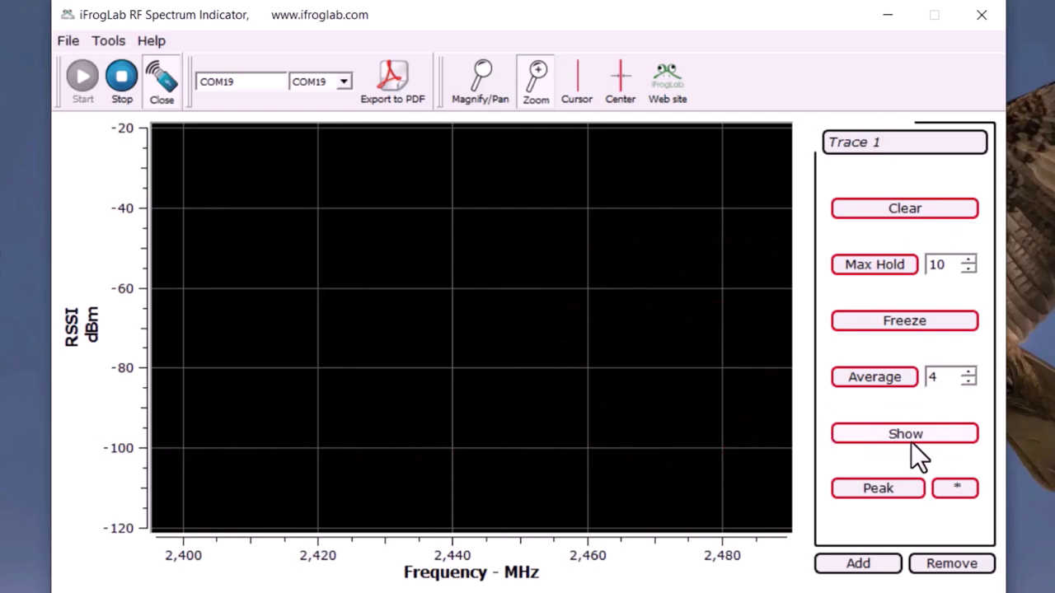
pyautogui.click(911, 437)
pyautogui.click(880, 485)
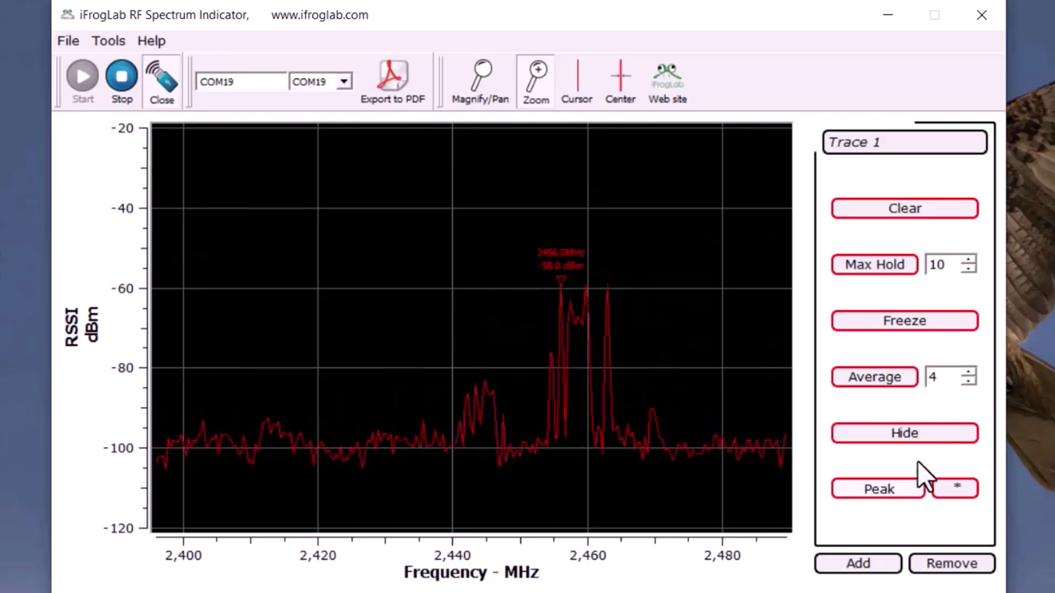
# Toggle averaging on and off, then switch the plot to Magnify/Pan mode.
pyautogui.click(870, 384)
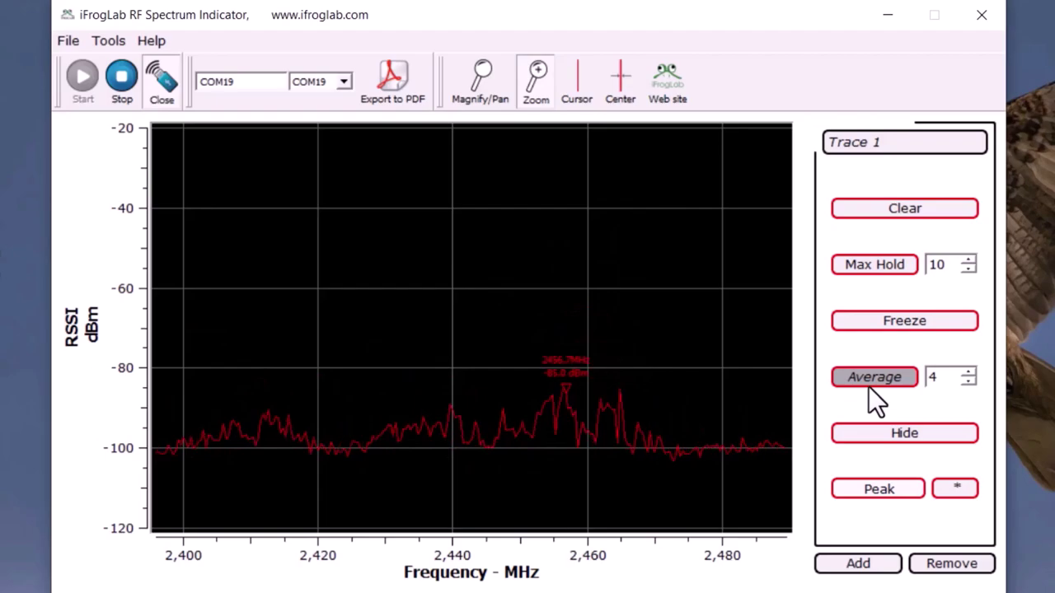
pyautogui.click(869, 387)
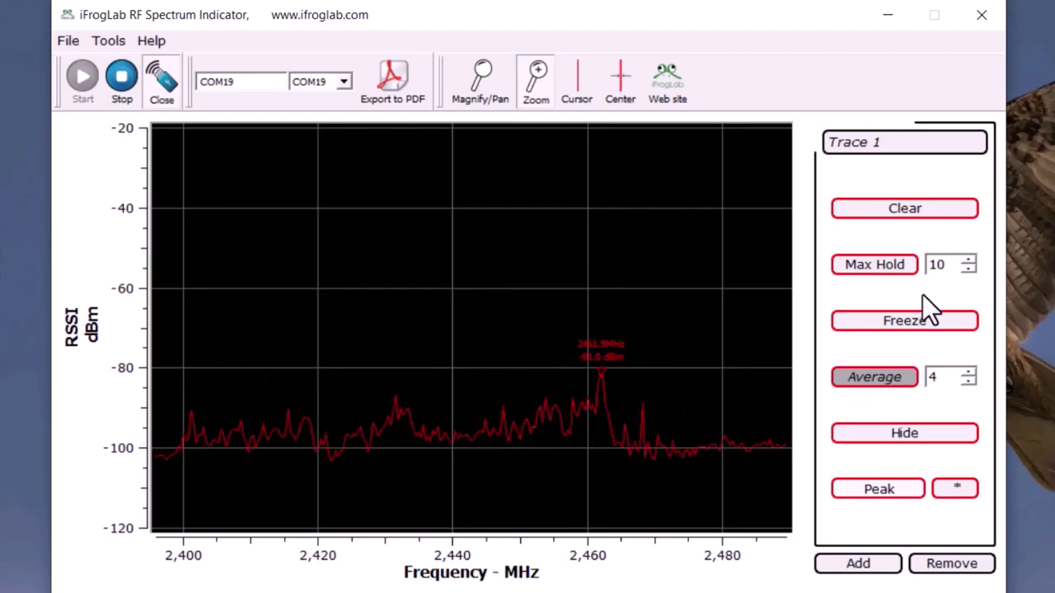
pyautogui.click(483, 91)
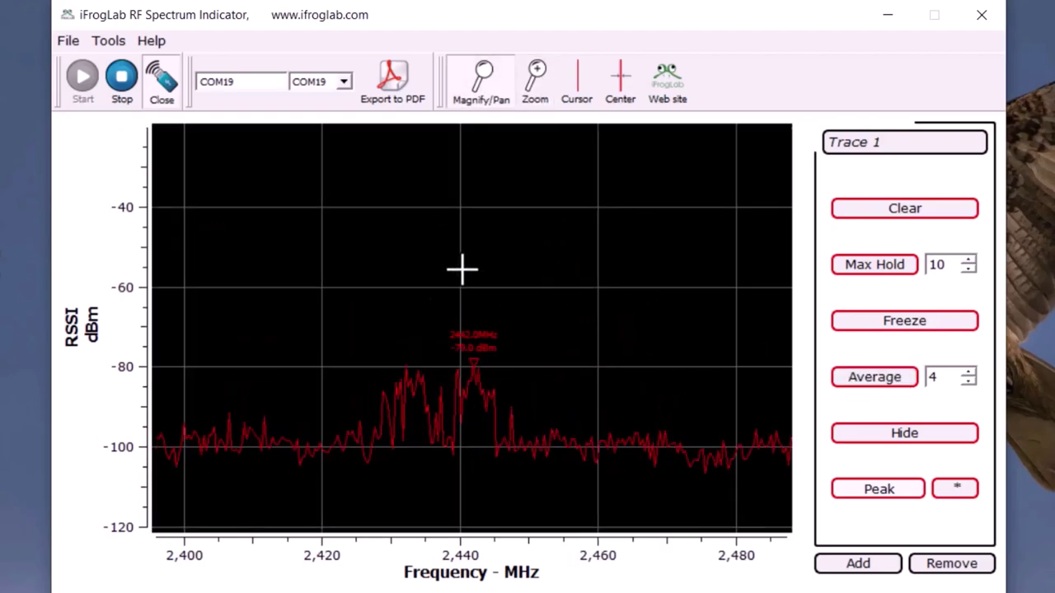
# Zoom the spectrum into 2440–2465 MHz, then 2447–2459 MHz, and restore the full 2400–2490 MHz view.
pyautogui.click(540, 72)
pyautogui.moveTo(440, 316); pyautogui.dragTo(625, 494)
pyautogui.moveTo(419, 266); pyautogui.dragTo(624, 463)
pyautogui.click(485, 87)
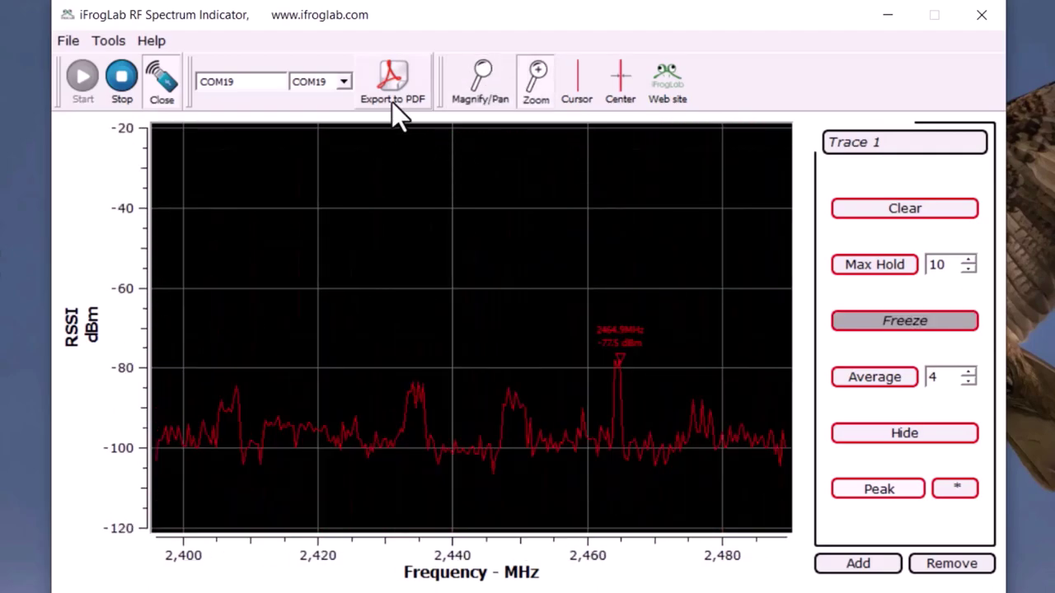
# Export the spectrum plot to PDF as 1.pdf.
pyautogui.click(398, 90)
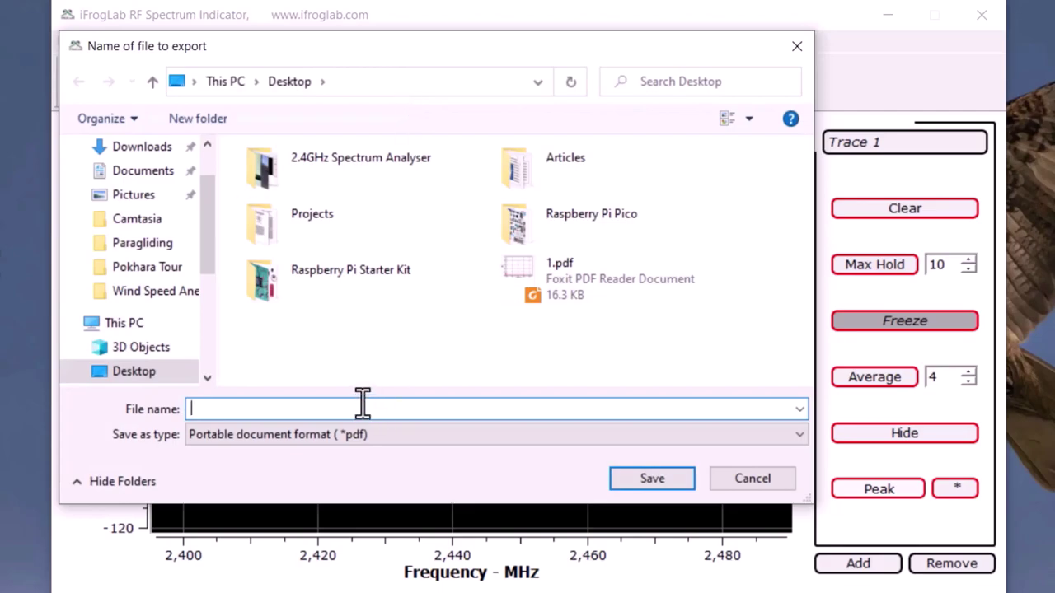
pyautogui.write('1')
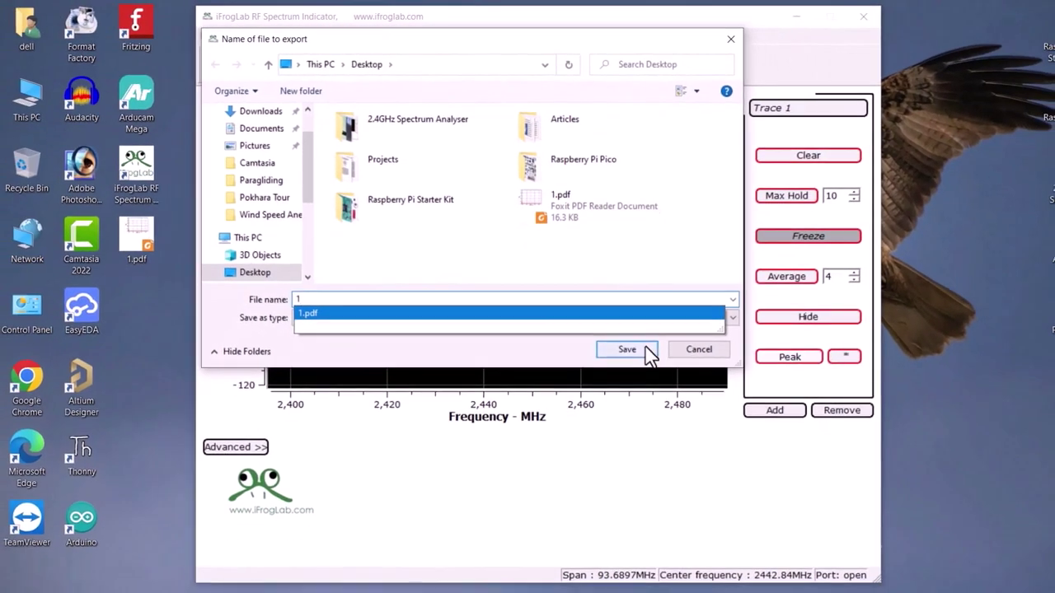
pyautogui.click(652, 478)
# Open 1.pdf in Foxit and zoom out to show the whole chart with its 2464.9 MHz peak.
pyautogui.doubleClick(139, 248)
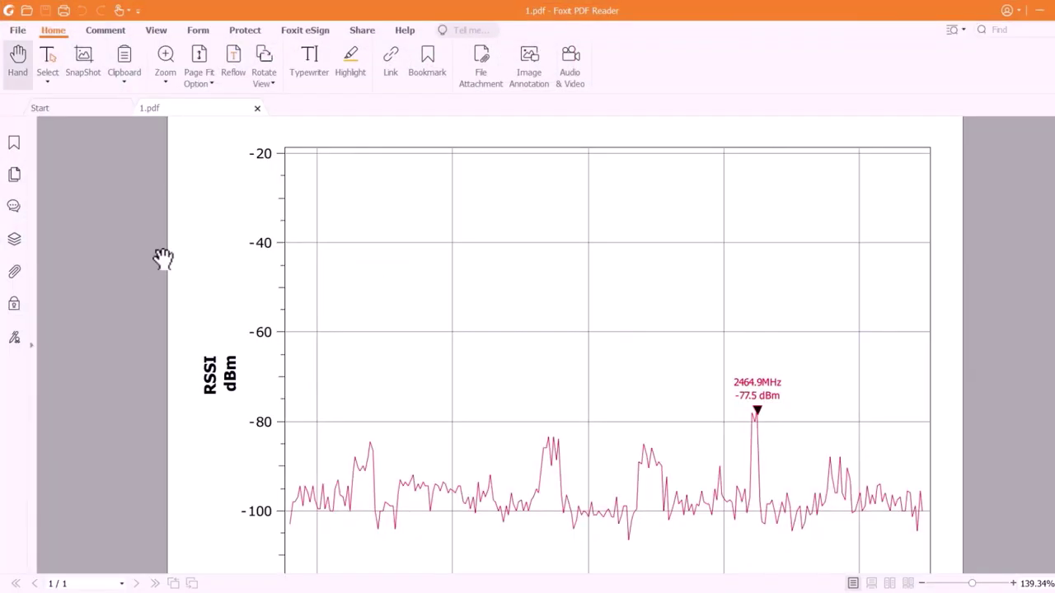
pyautogui.click(923, 584)
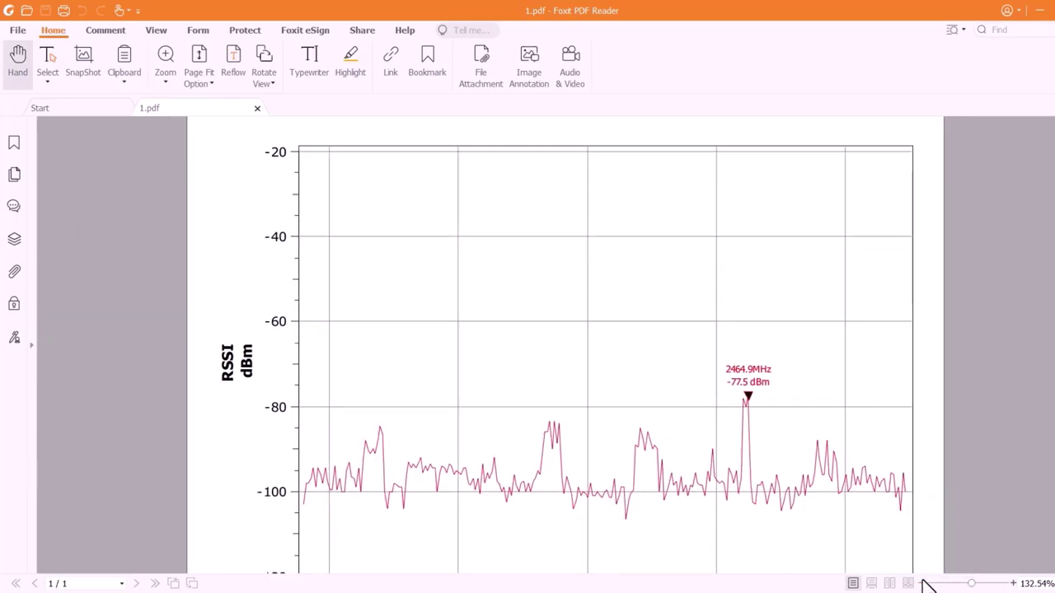
pyautogui.scroll(-5, 706, 329)
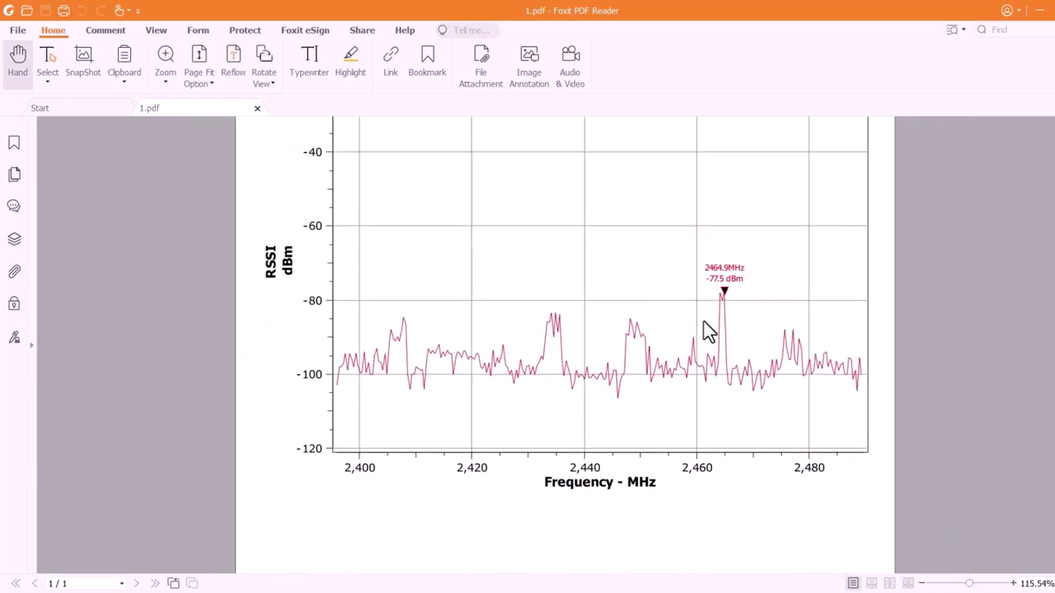
pyautogui.scroll(5, 707, 335)
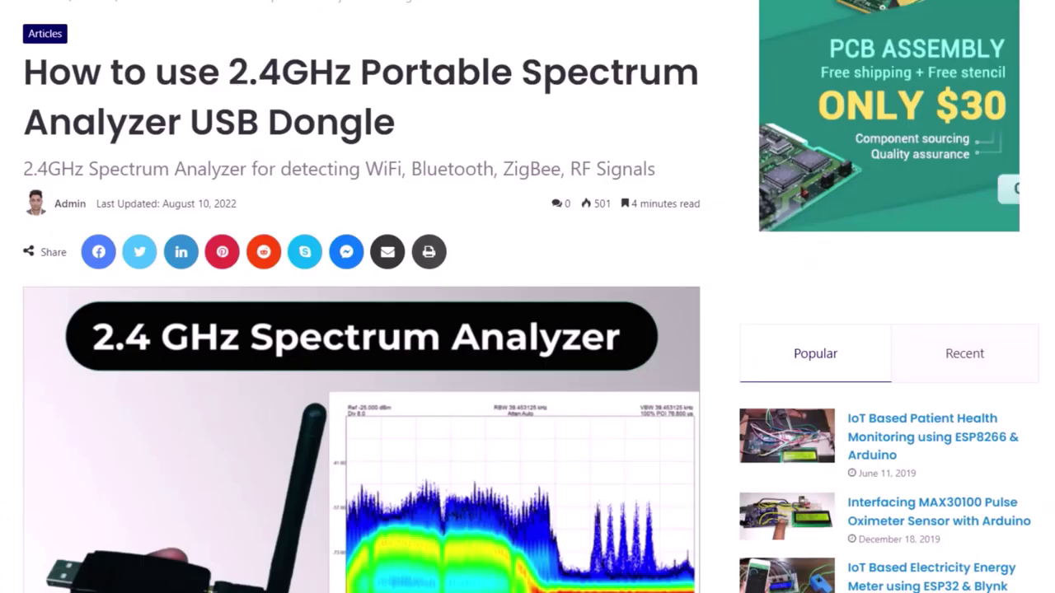
# Scroll the article down past the Average explanation to the section on exporting plots to PDF.
pyautogui.scroll(-10, 528, 297)
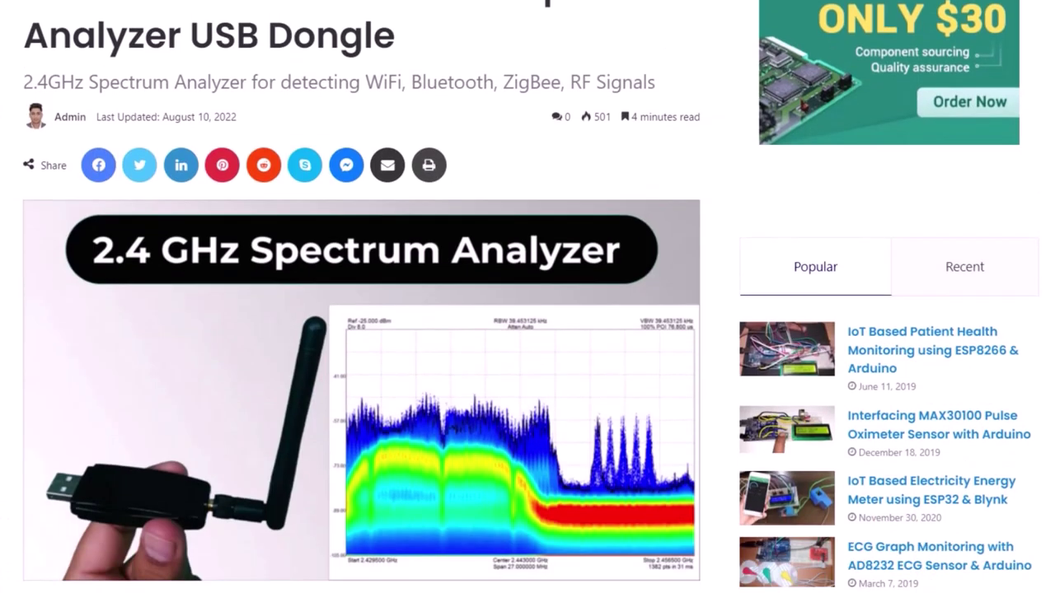
pyautogui.scroll(-15, 527, 296)
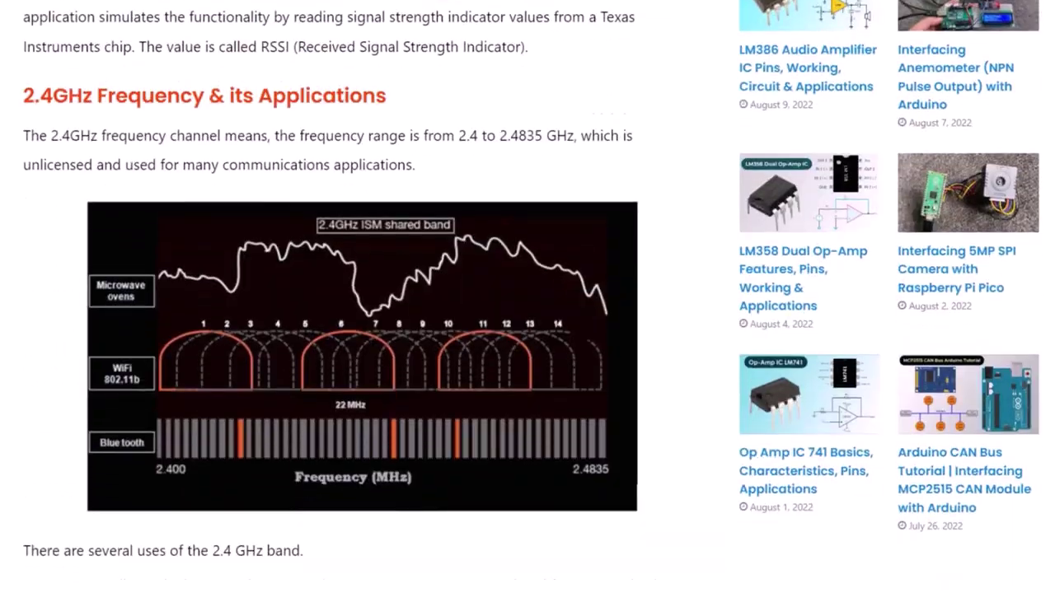
pyautogui.scroll(-12, 527, 296)
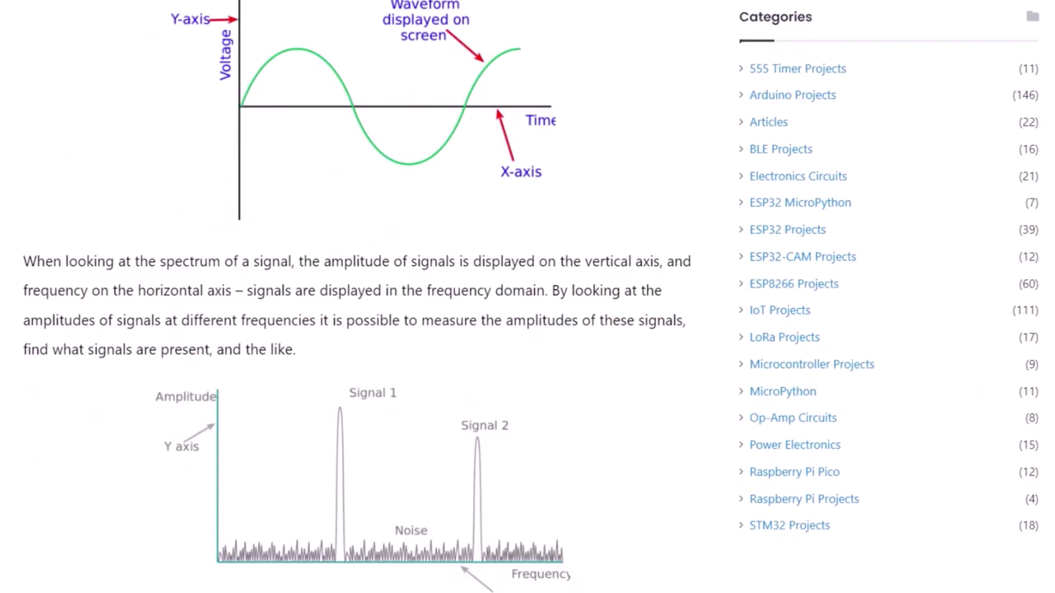
pyautogui.scroll(-10, 33, 132)
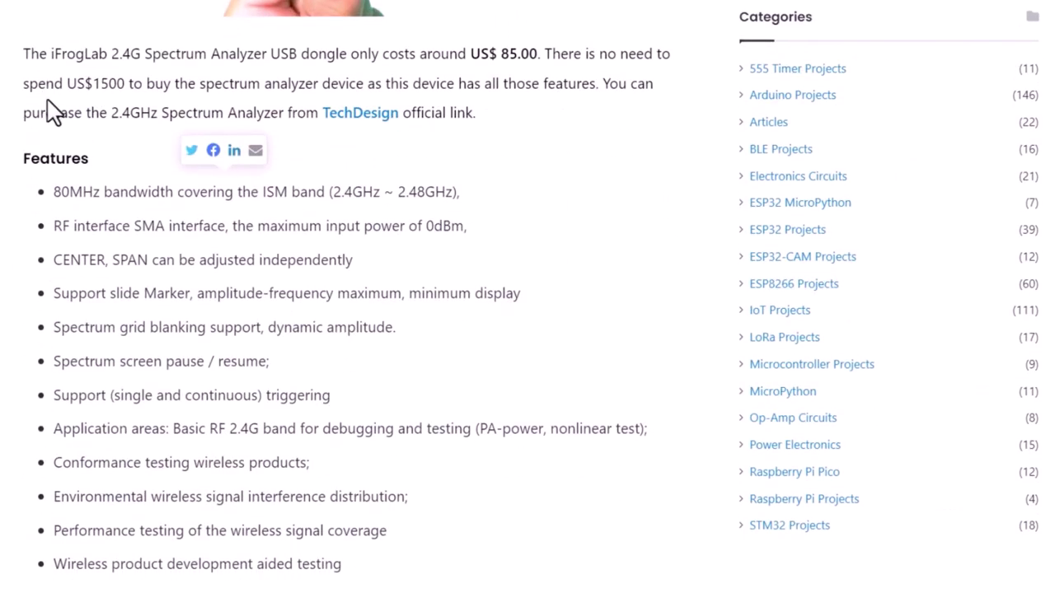
pyautogui.scroll(-12, 20, 150)
pyautogui.scroll(-15, 17, 165)
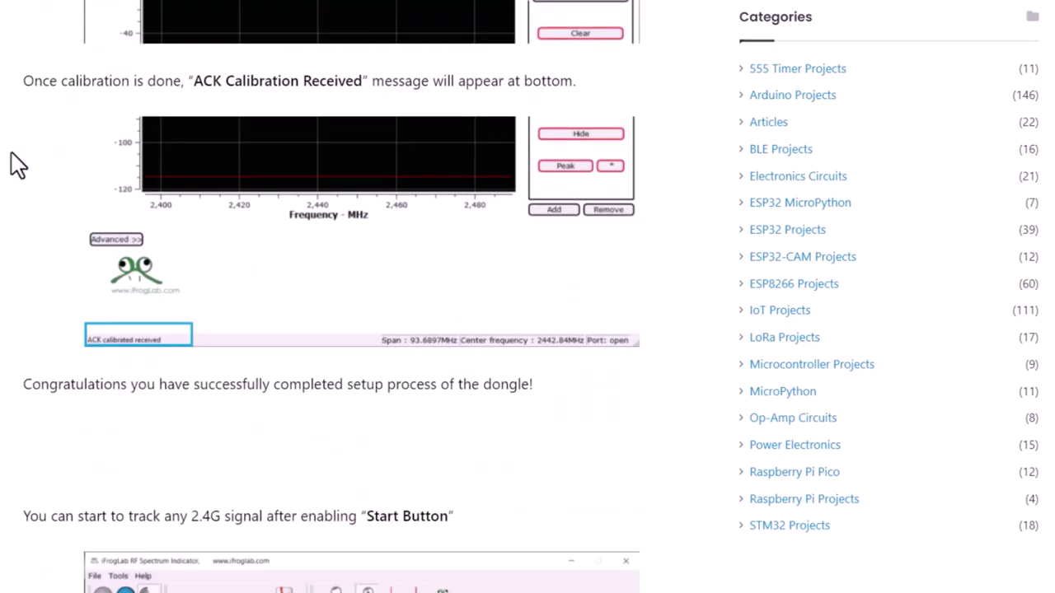
pyautogui.scroll(-10, 18, 185)
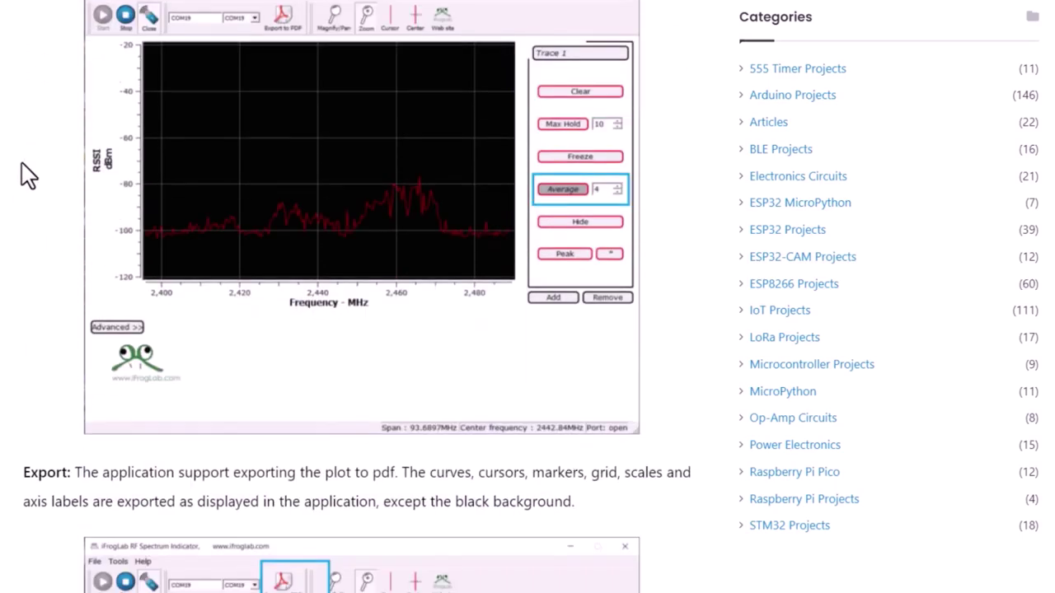